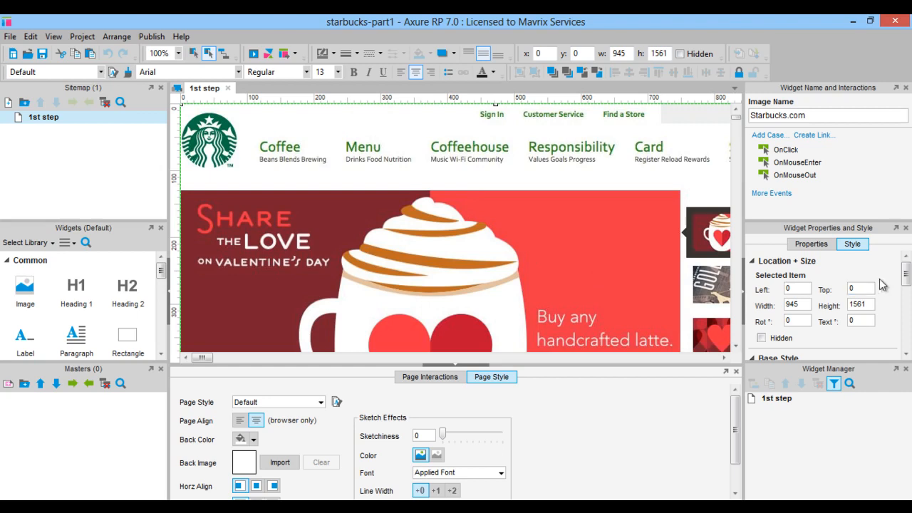
Set the opacity of the Starbucks.com background image to 60%.
drag(905, 276, 905, 324)
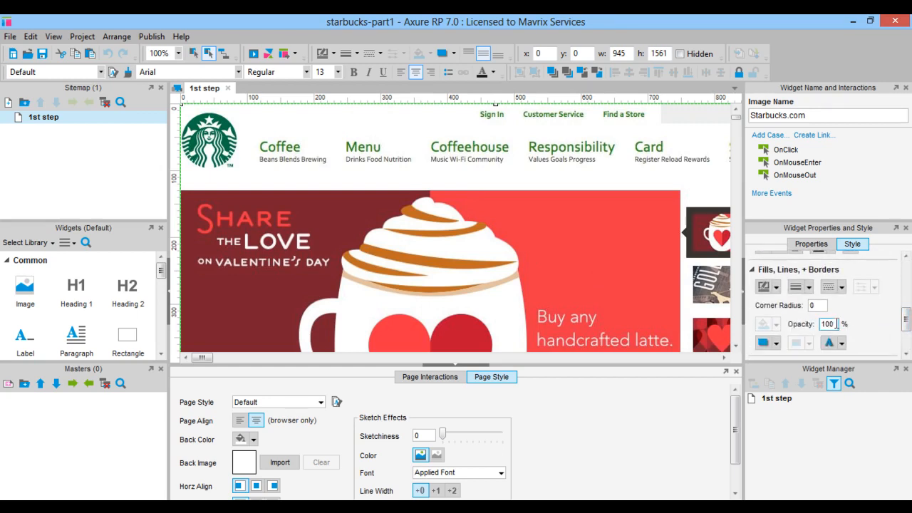
drag(835, 324, 801, 328)
text(60)
key(Return)
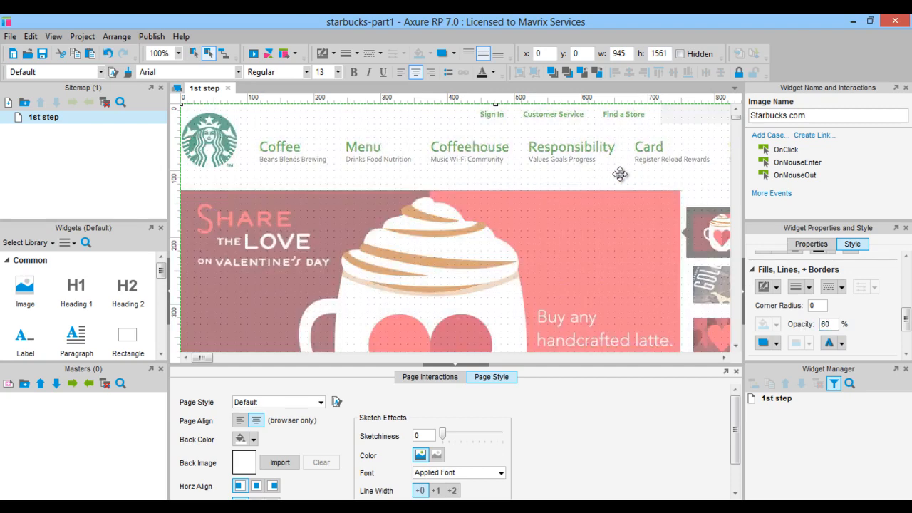
scroll(619, 175, down, 2)
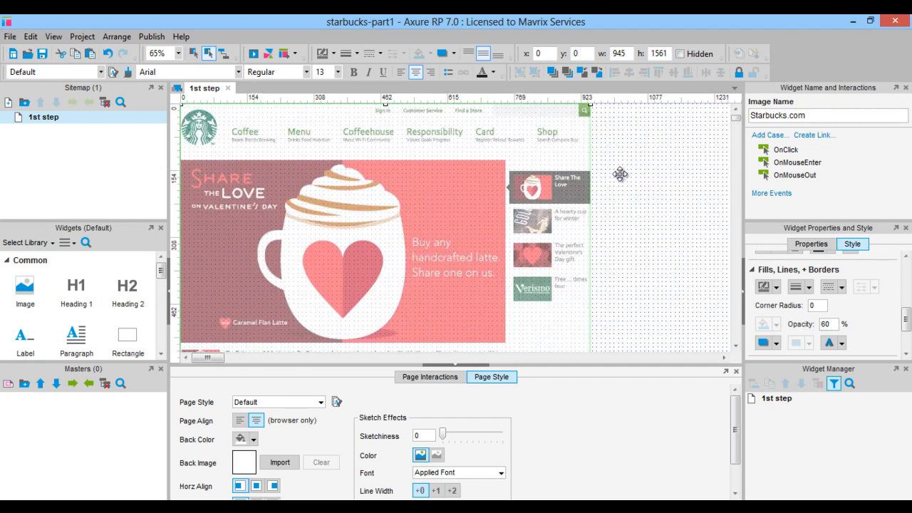
click(617, 203)
click(536, 175)
click(802, 114)
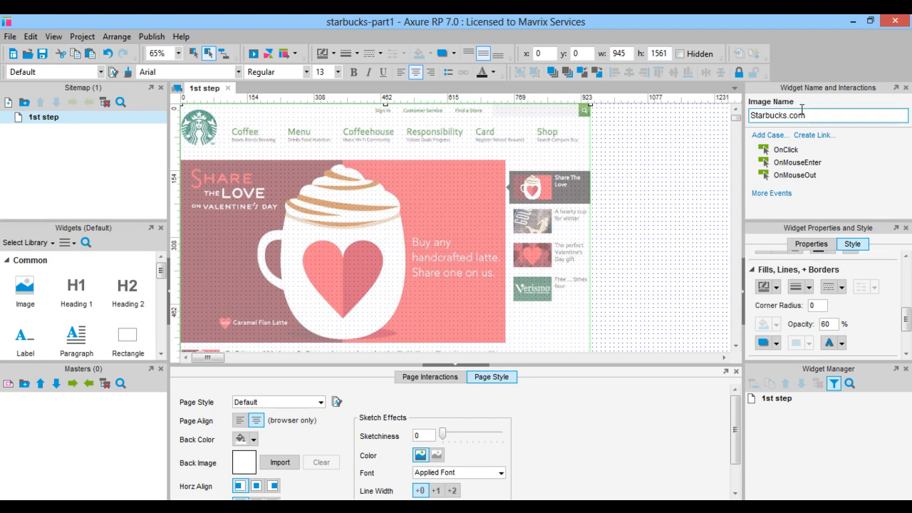
drag(809, 114, 755, 115)
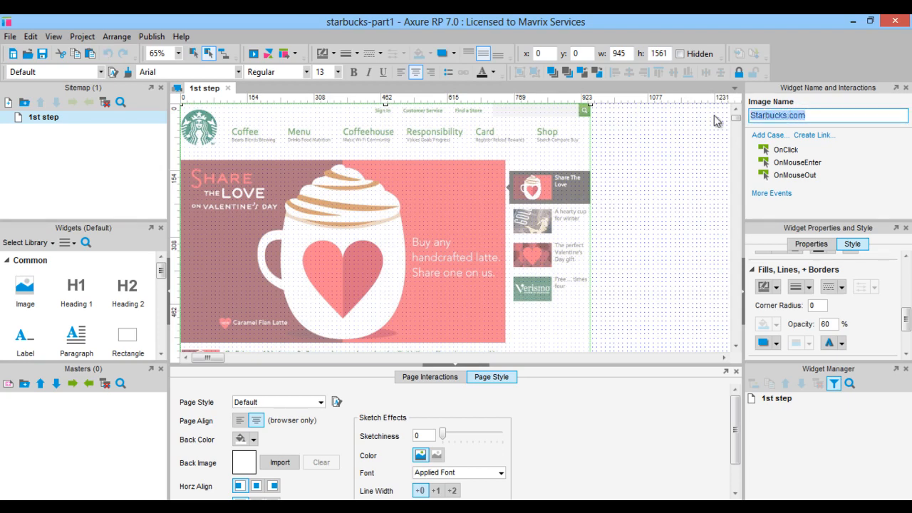
key(Delete)
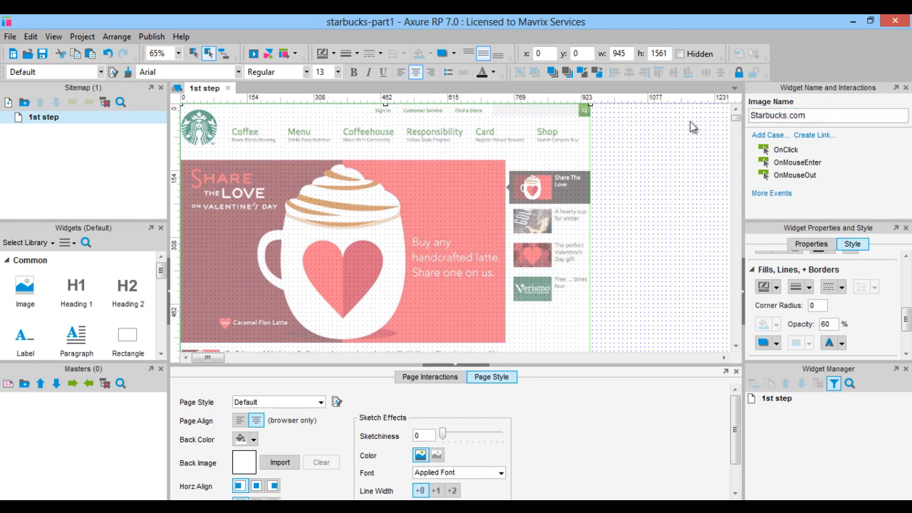
click(689, 121)
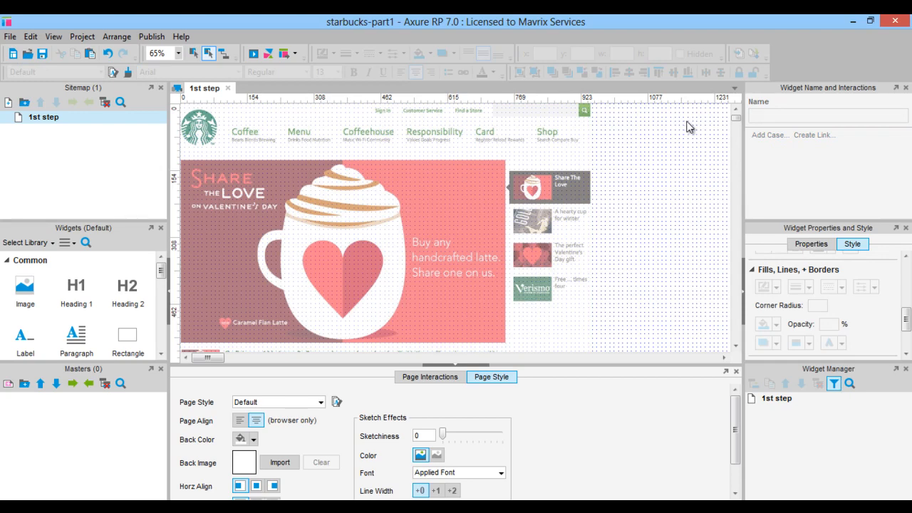
Lock the Starbucks.com background image and test that it cannot be moved.
click(531, 173)
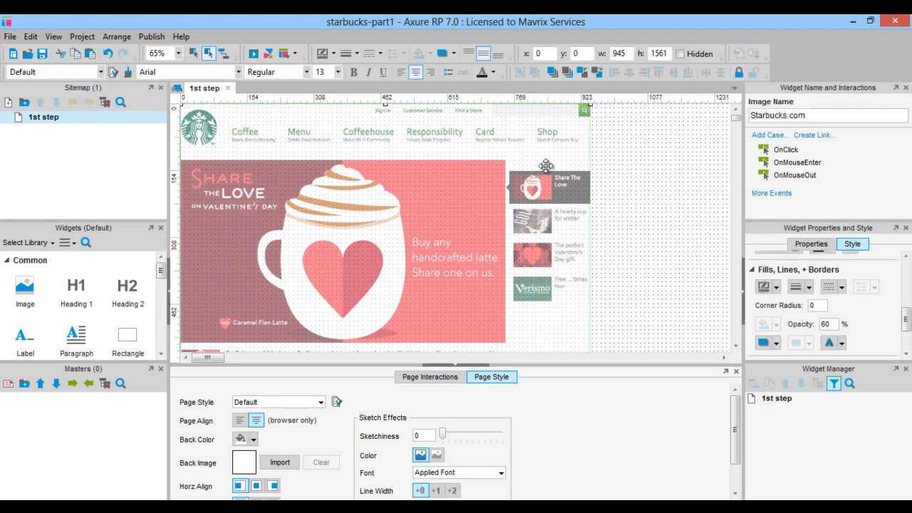
click(738, 72)
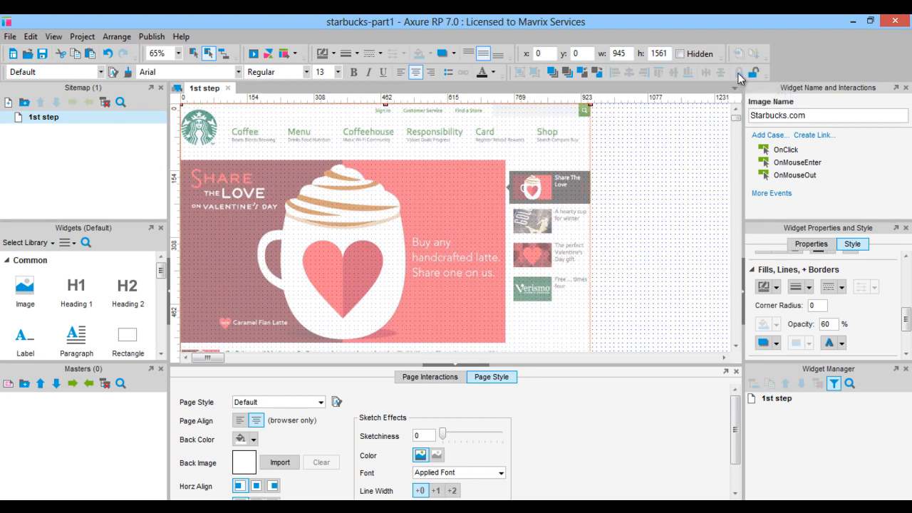
click(616, 187)
click(523, 181)
drag(503, 184, 599, 195)
click(574, 200)
Add a rectangle to the page at x 0, y 0, with a width of 947 and a height of 116.
drag(127, 335, 233, 205)
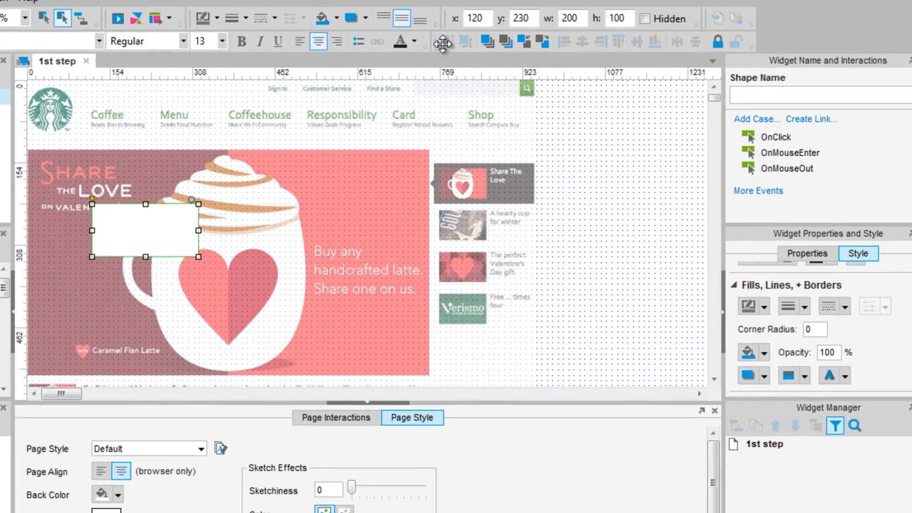
drag(538, 46, 502, 46)
text(0)
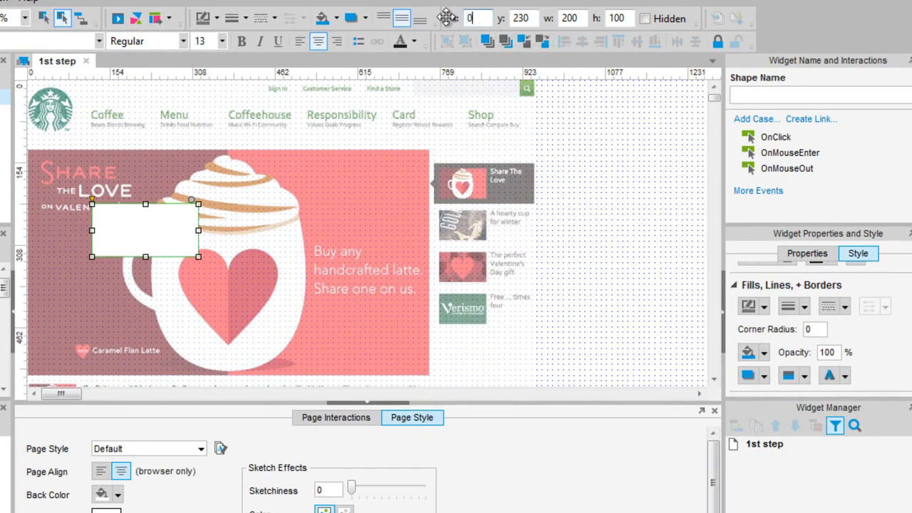
key(Tab)
text(0)
key(Tab)
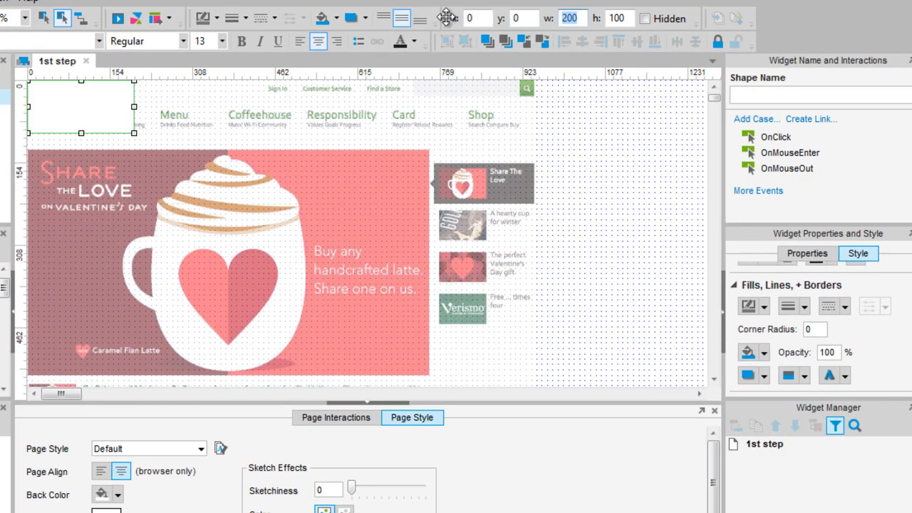
text(947)
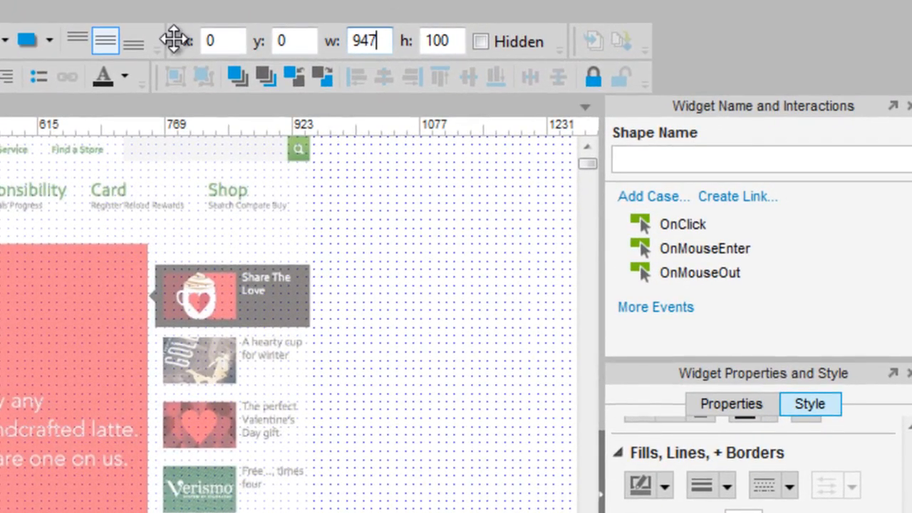
key(Tab)
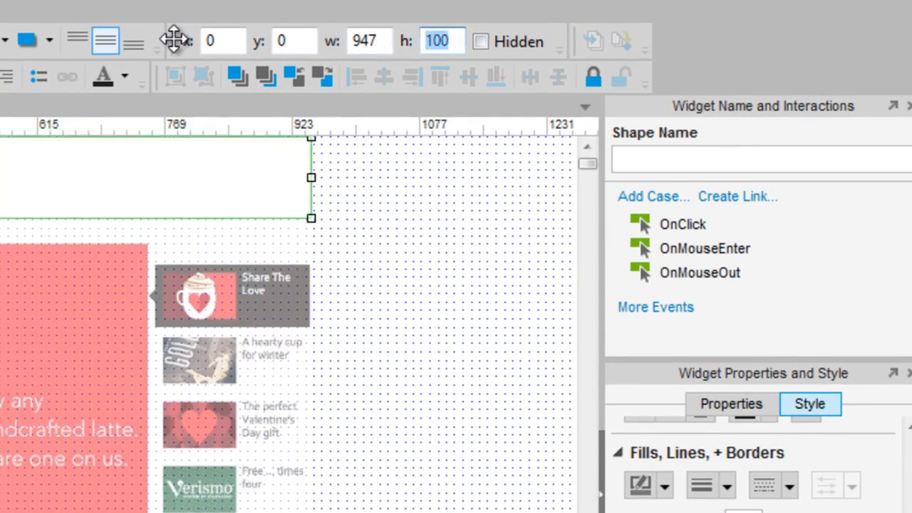
text(116)
key(Tab)
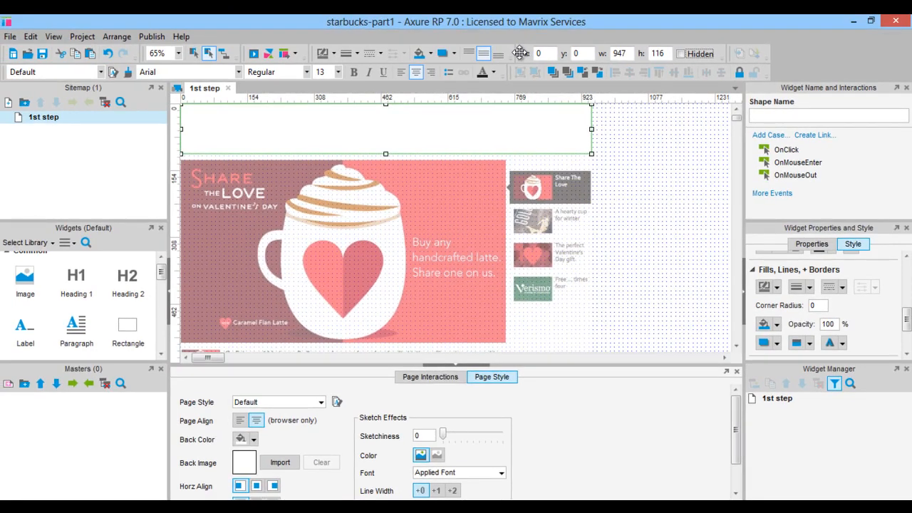
Name the rectangle Header.
click(762, 117)
text(H)
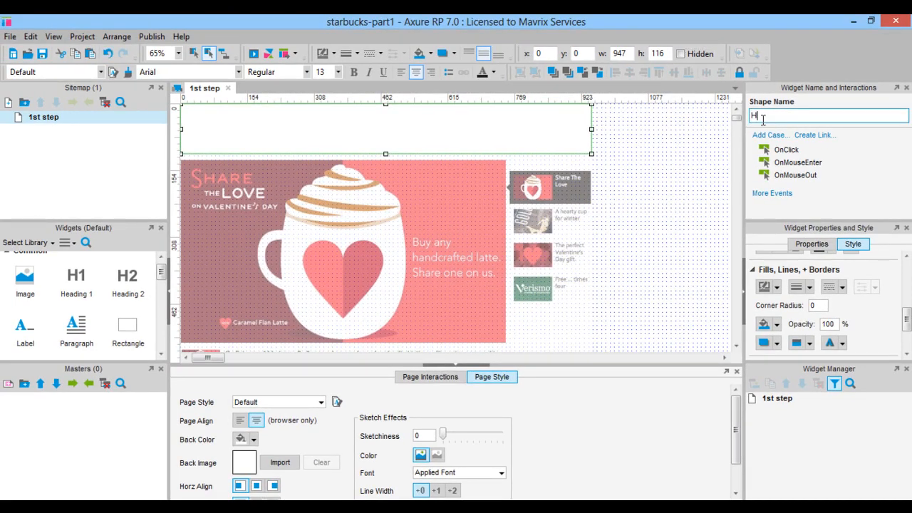
text(eader)
click(671, 166)
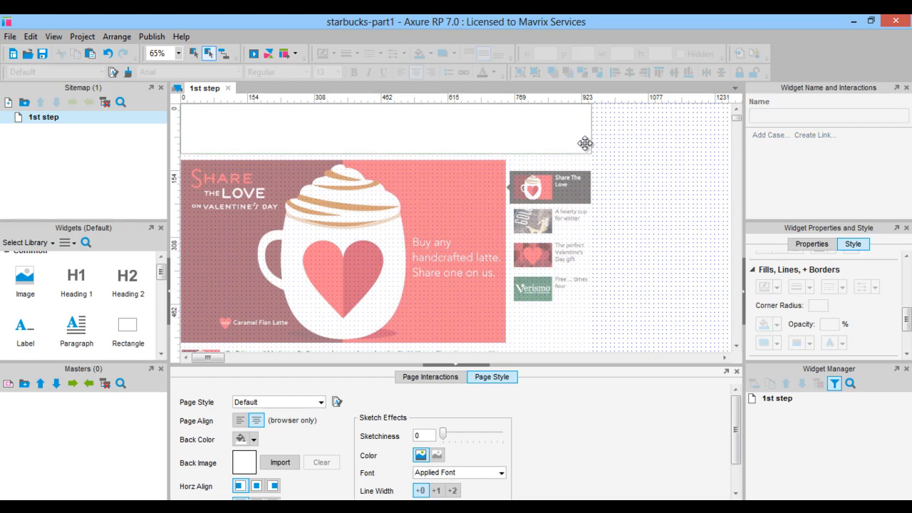
Remove the Header rectangle's border line and set its opacity to 80%.
click(495, 117)
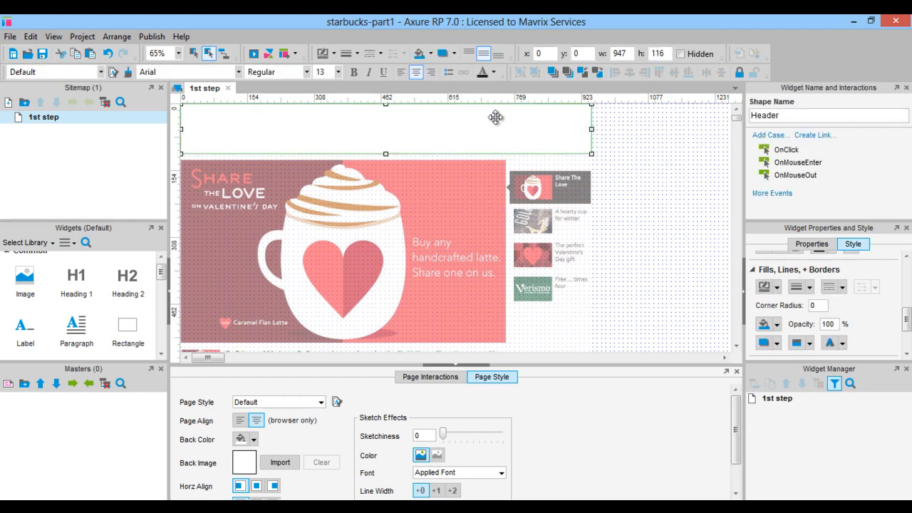
click(358, 59)
click(363, 67)
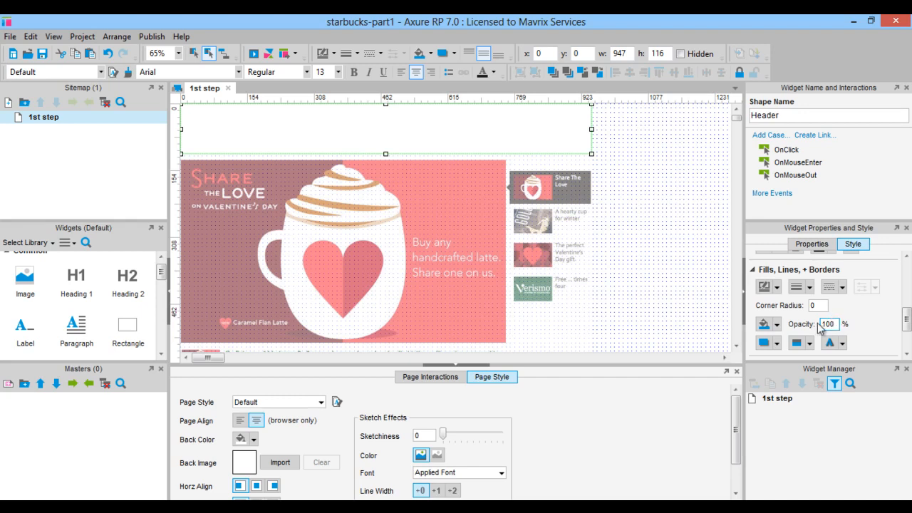
drag(838, 324, 821, 324)
text(80)
key(Tab)
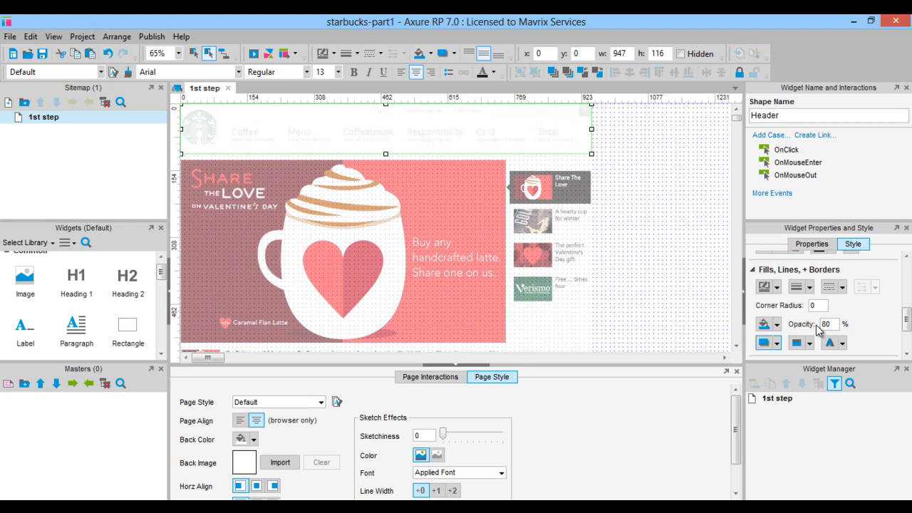
click(644, 219)
click(432, 138)
Place an image widget over the faded logo in the header and load the logo file into it, autosized to the image.
click(41, 287)
drag(40, 286, 198, 126)
double_click(198, 126)
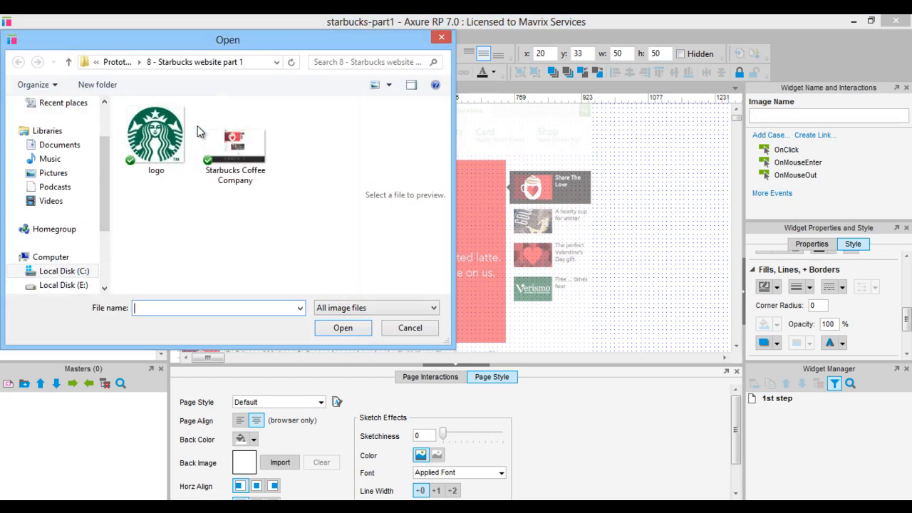
click(137, 157)
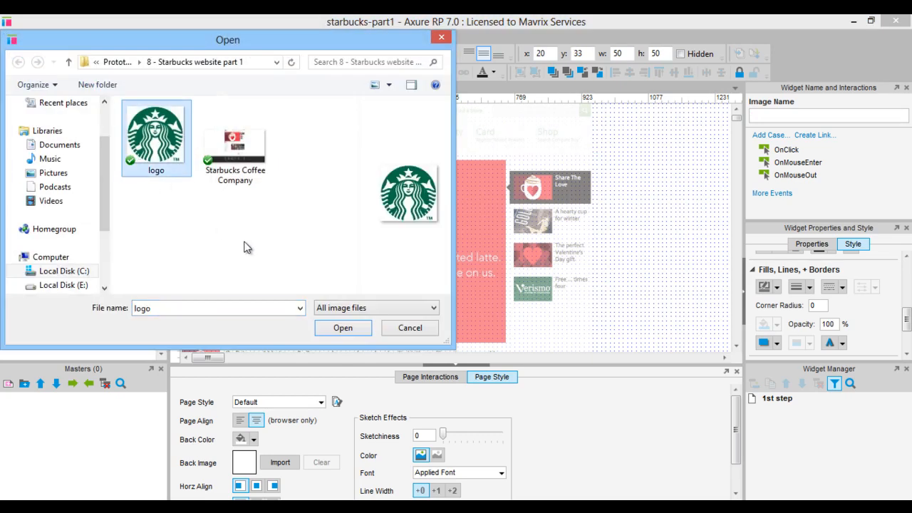
click(342, 331)
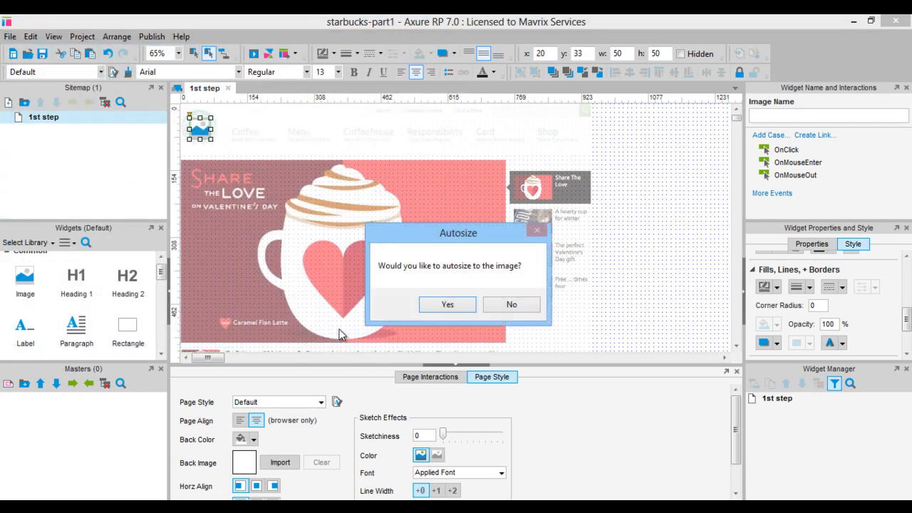
click(447, 304)
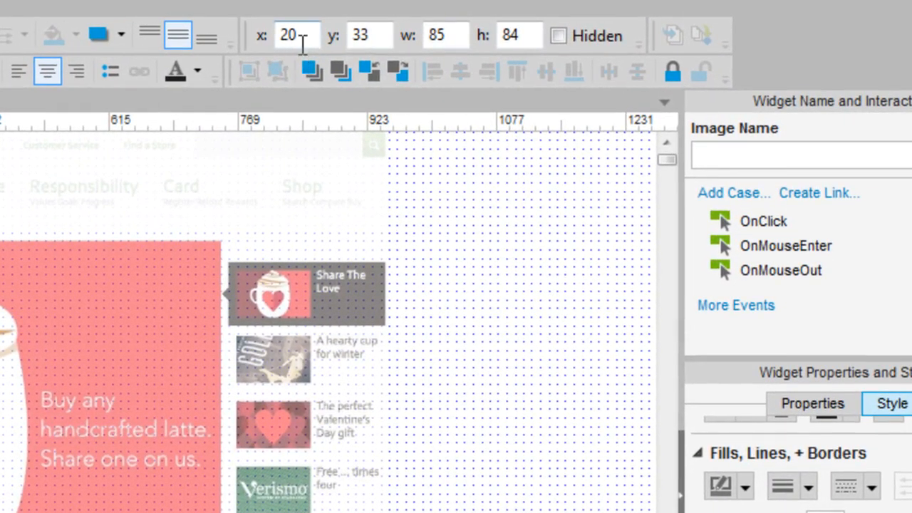
Position the logo image at x 3, y 14.
click(353, 37)
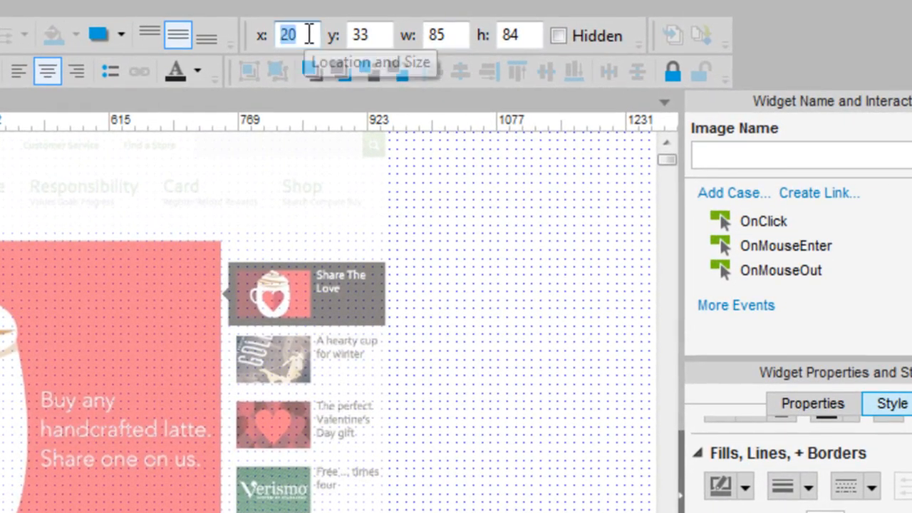
text(3)
key(Tab)
text(14)
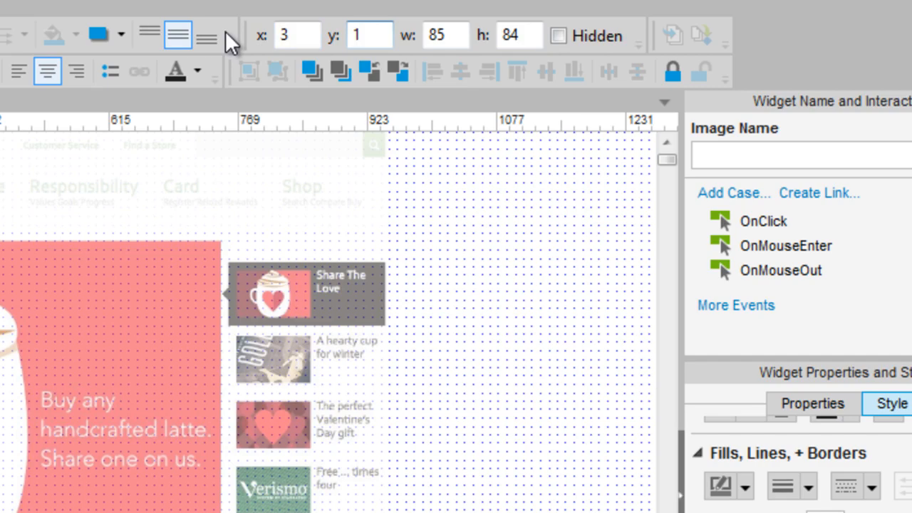
key(Tab)
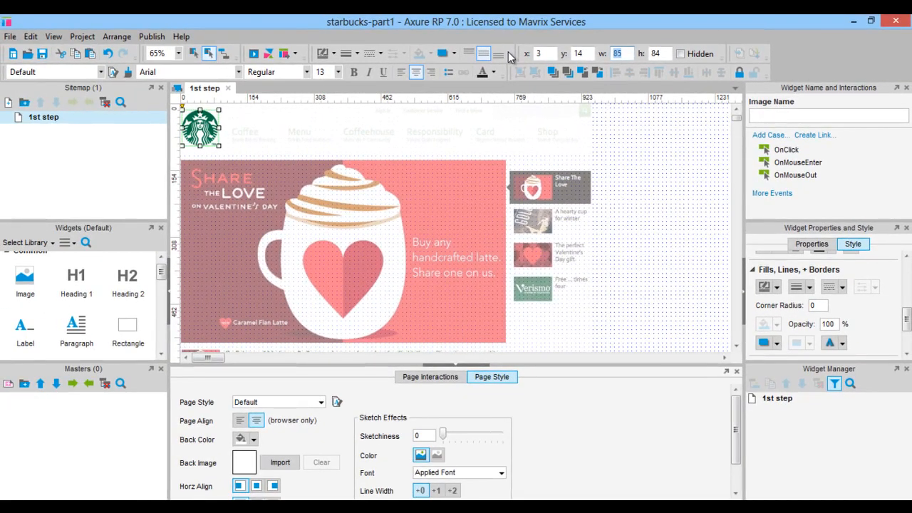
Name the image Logo.
click(763, 114)
text(L)
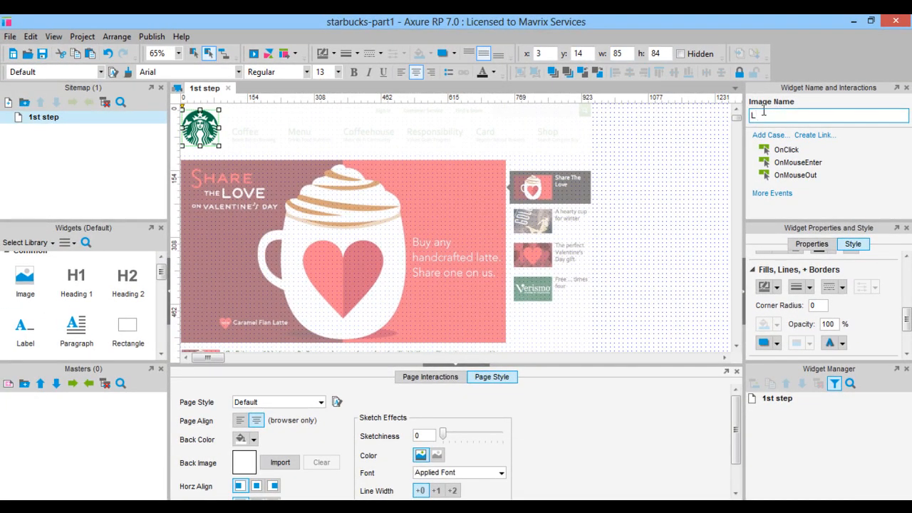
text(ogo)
click(248, 128)
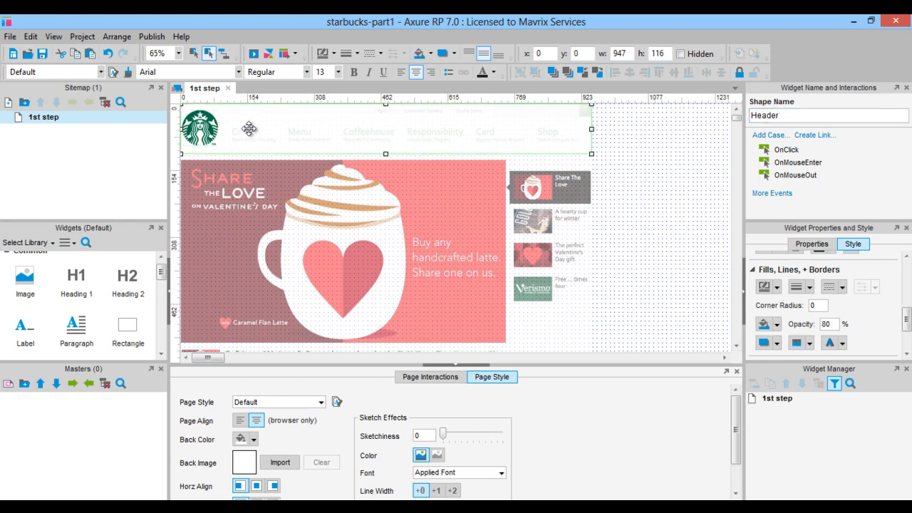
Add a label reading "Coffee" at x 120, y 54 in the header, over the first menu item.
scroll(249, 128, up, 3)
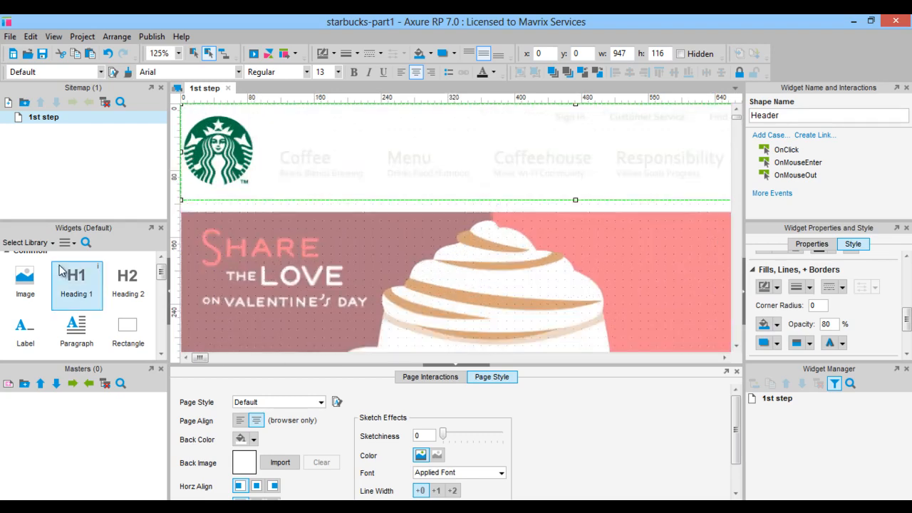
drag(25, 328, 278, 149)
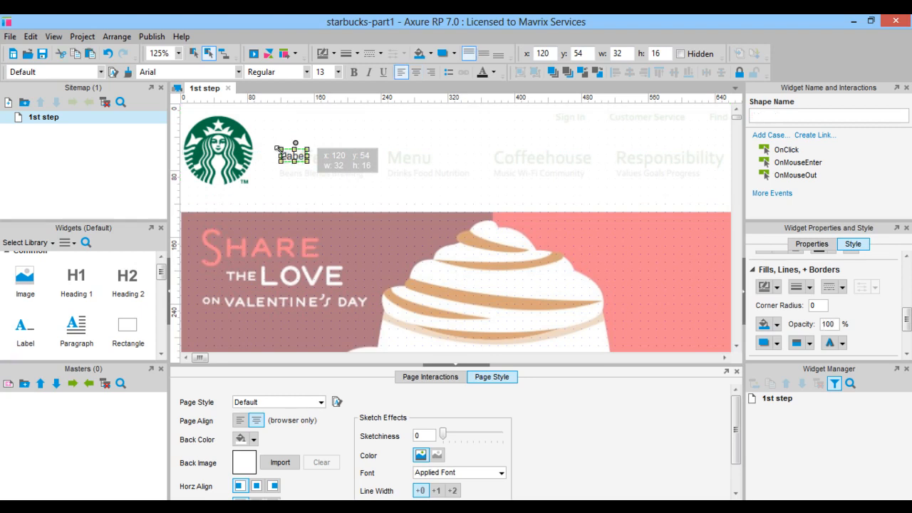
double_click(280, 153)
text(Coffee)
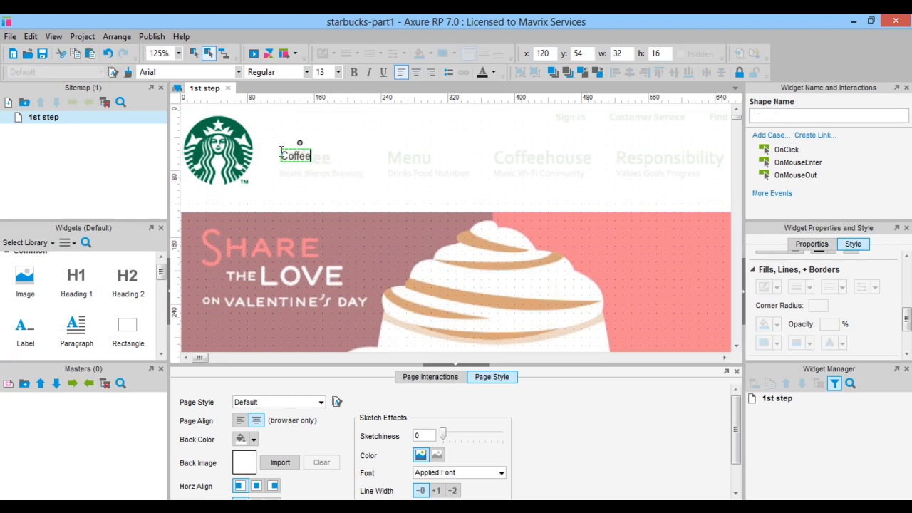
click(282, 183)
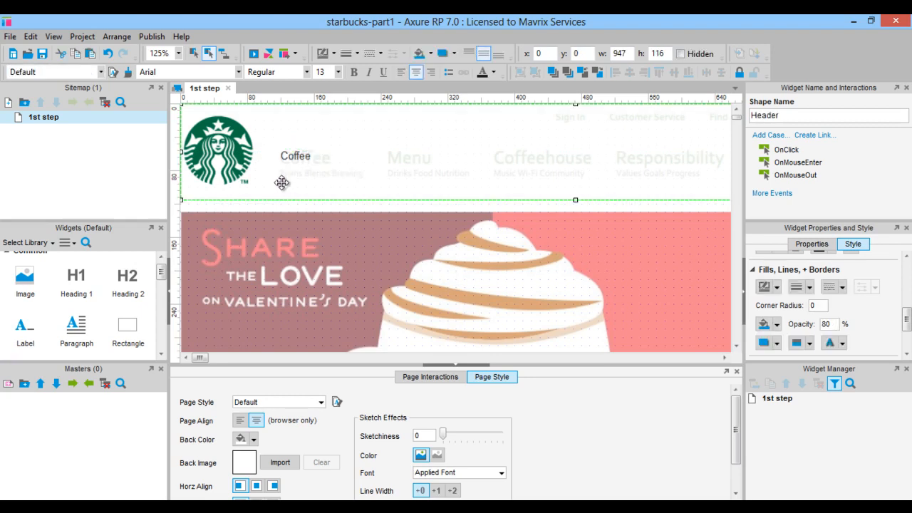
Set the font size of the header's Coffee label to 22.
click(286, 158)
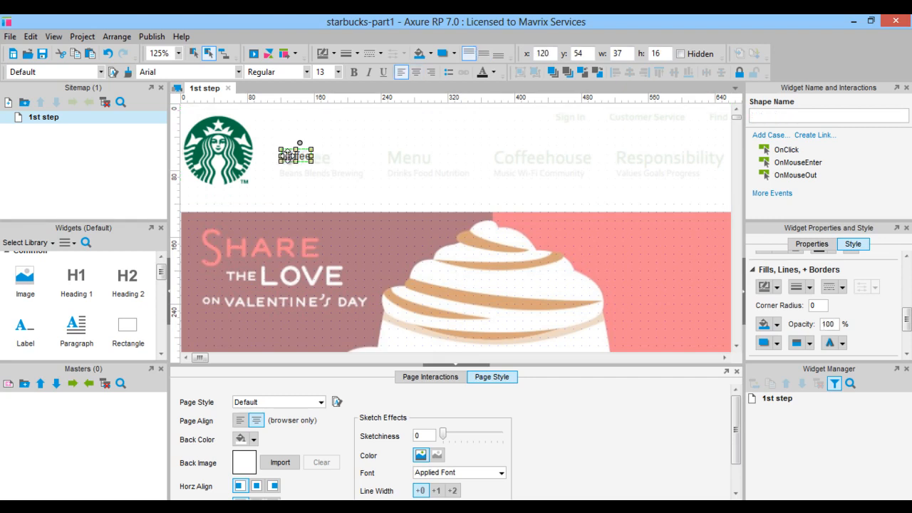
click(338, 72)
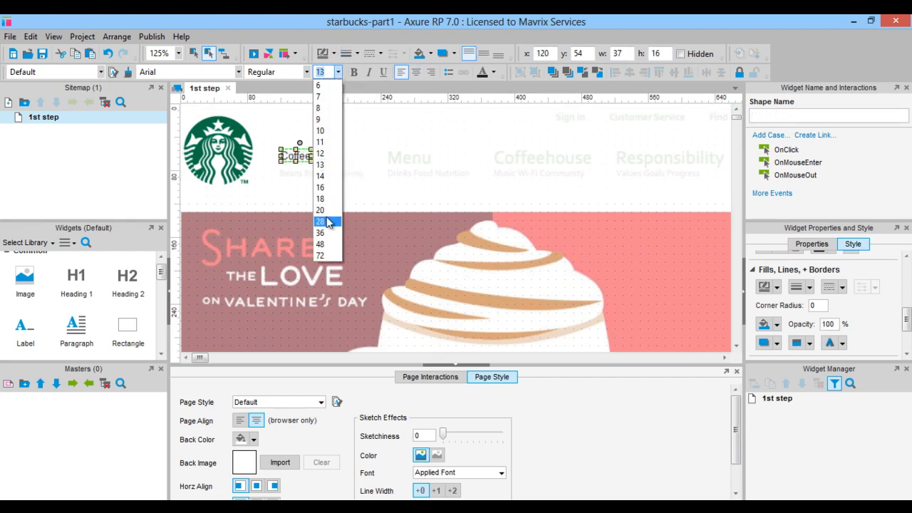
click(321, 74)
text(22)
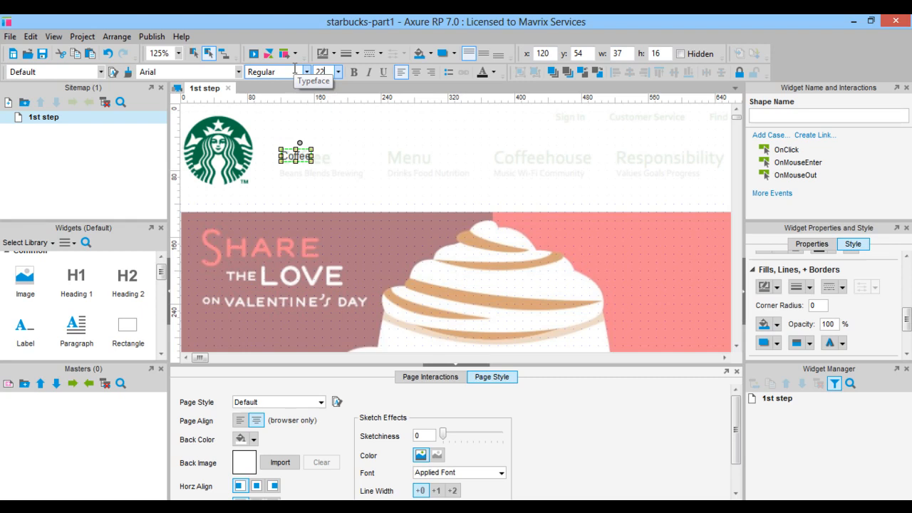
key(Return)
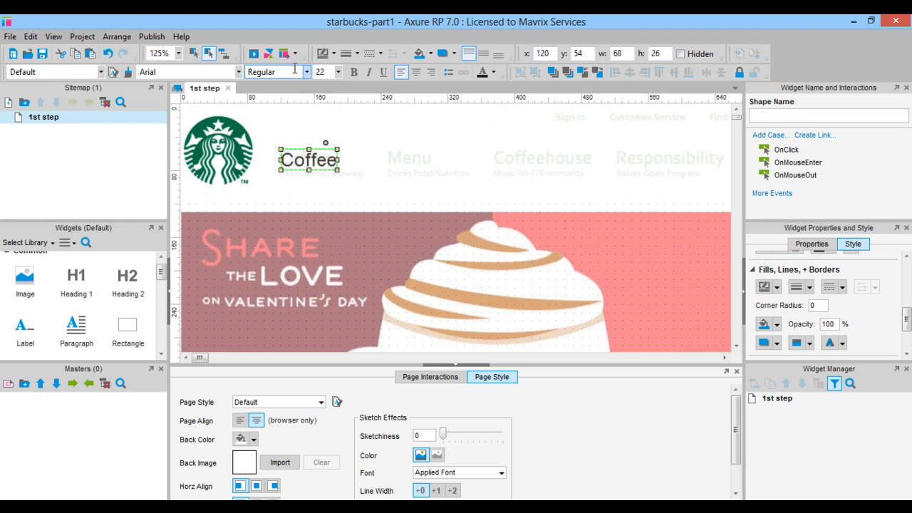
Change the Coffee label's font to Corbel.
click(239, 74)
click(239, 73)
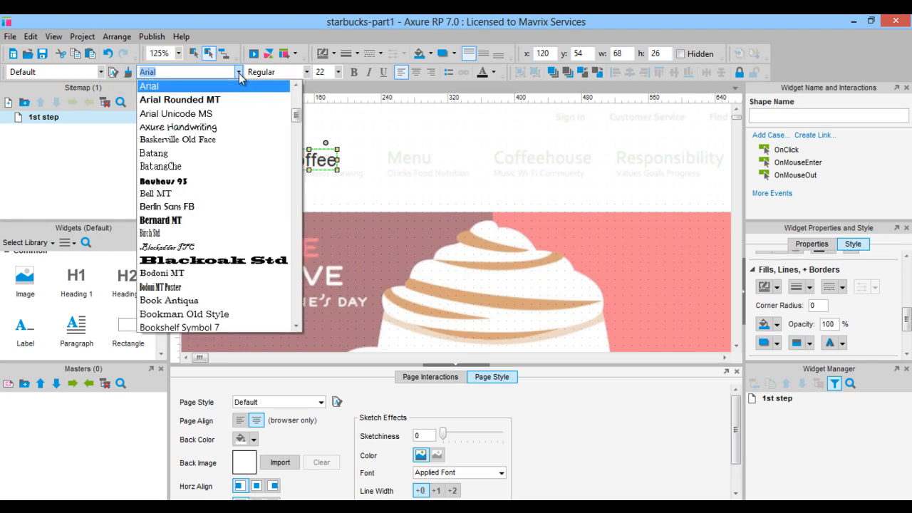
drag(296, 118, 296, 142)
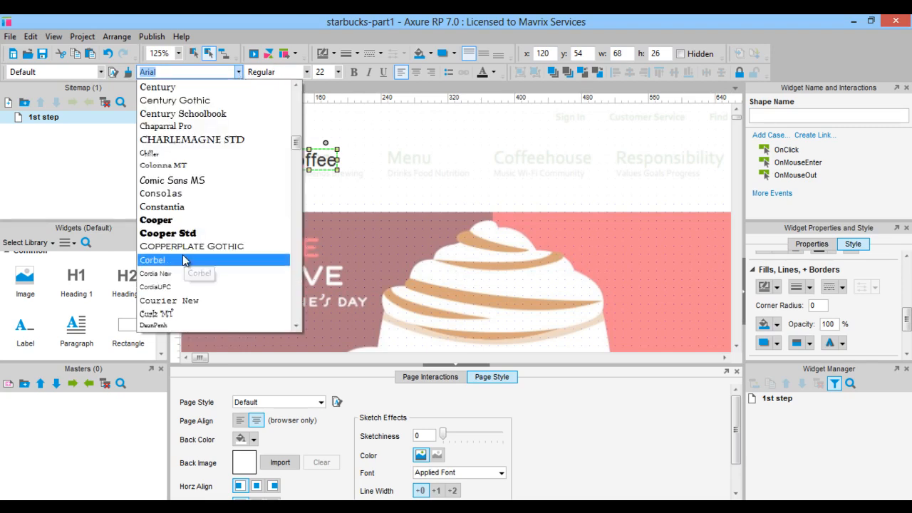
click(182, 258)
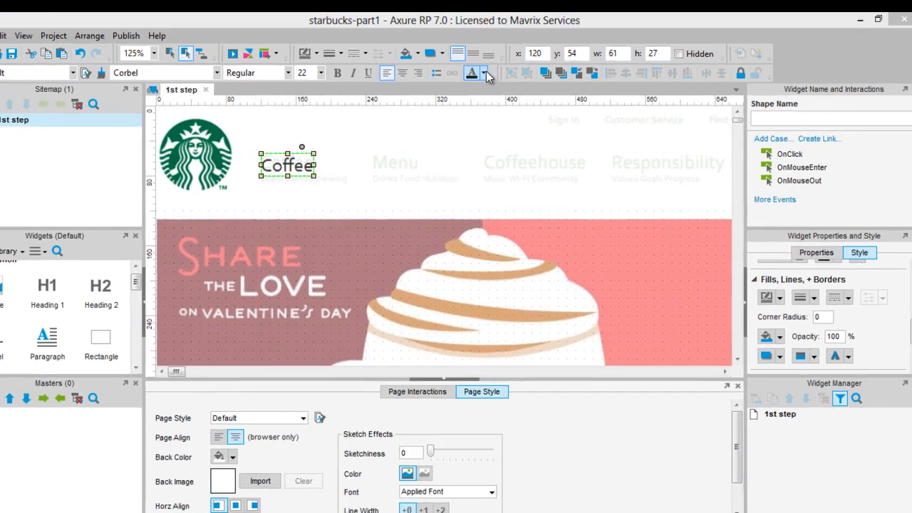
Color the Coffee label's text green with hex value 2a8a15.
click(494, 72)
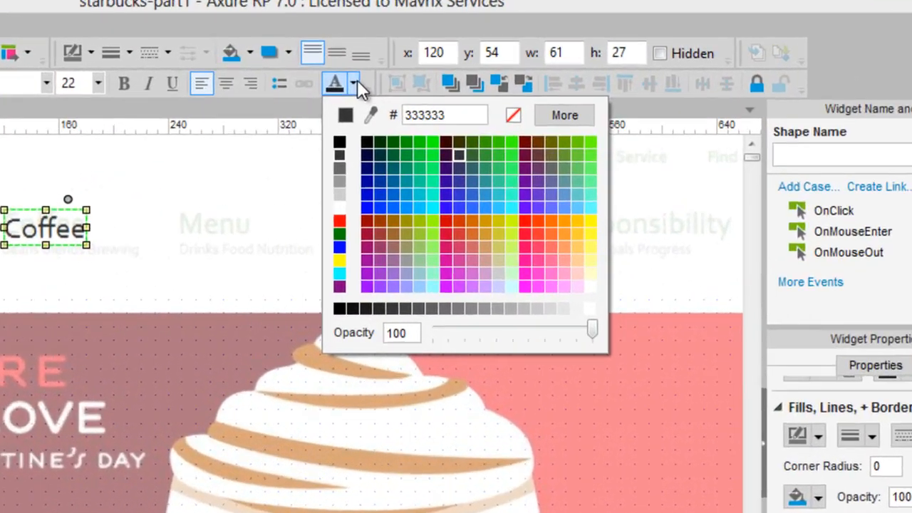
drag(447, 114, 406, 115)
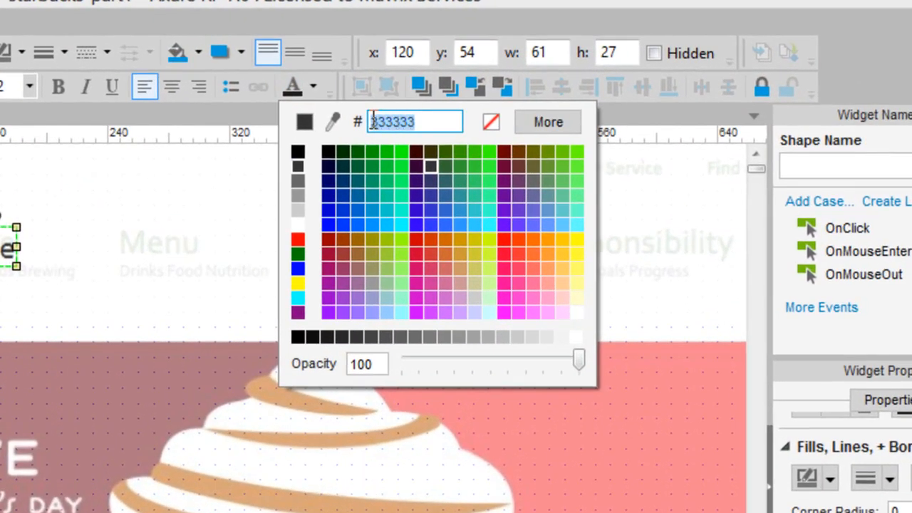
text(2a8)
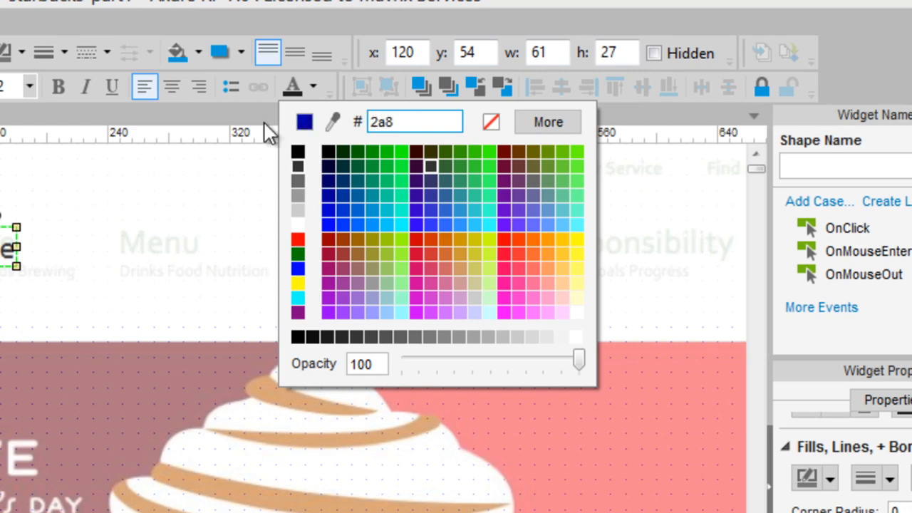
text(a15)
key(Return)
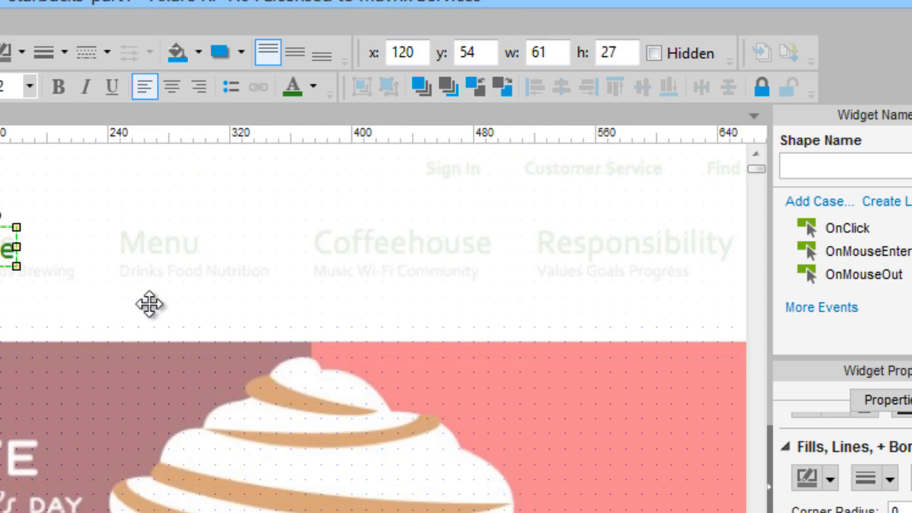
Position the Coffee label at x 118, y 51 over the faded menu text.
double_click(410, 52)
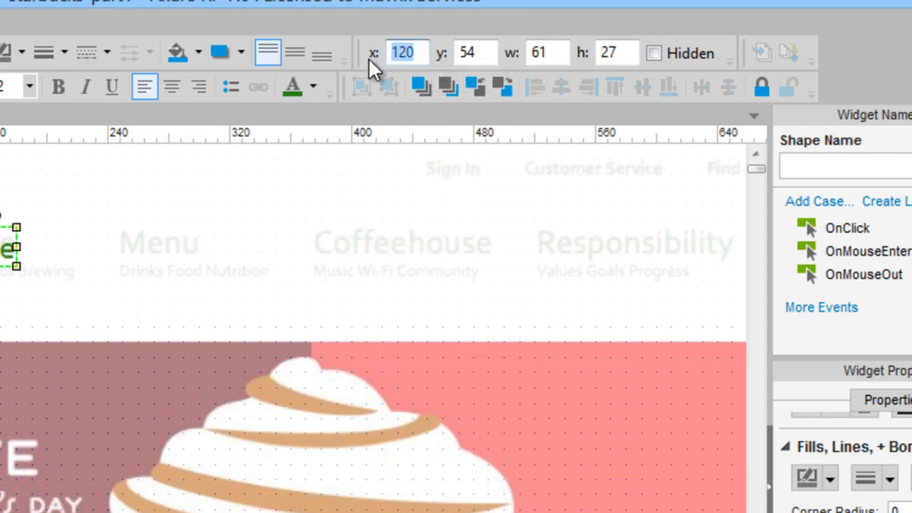
text(118)
key(Tab)
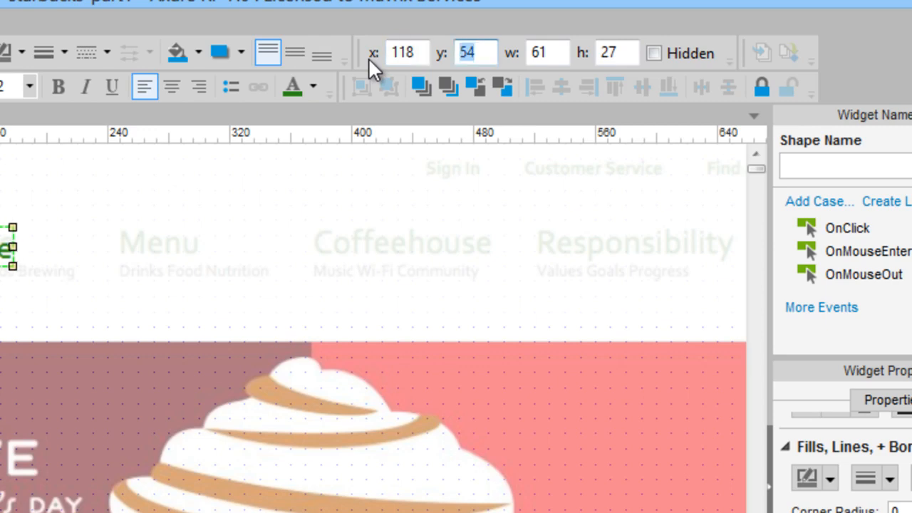
text(51)
key(Tab)
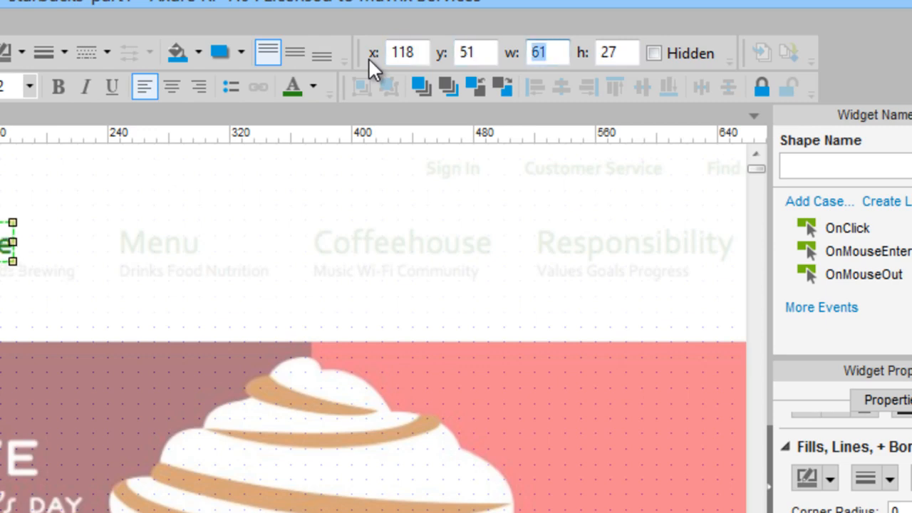
click(119, 300)
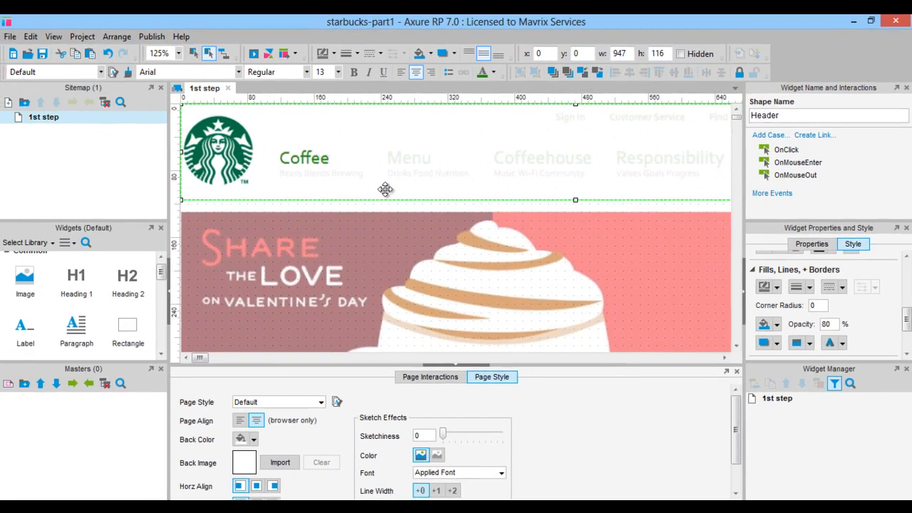
Give the Coffee label a MouseOver interaction style with font color 71b43a.
scroll(385, 189, up, 1)
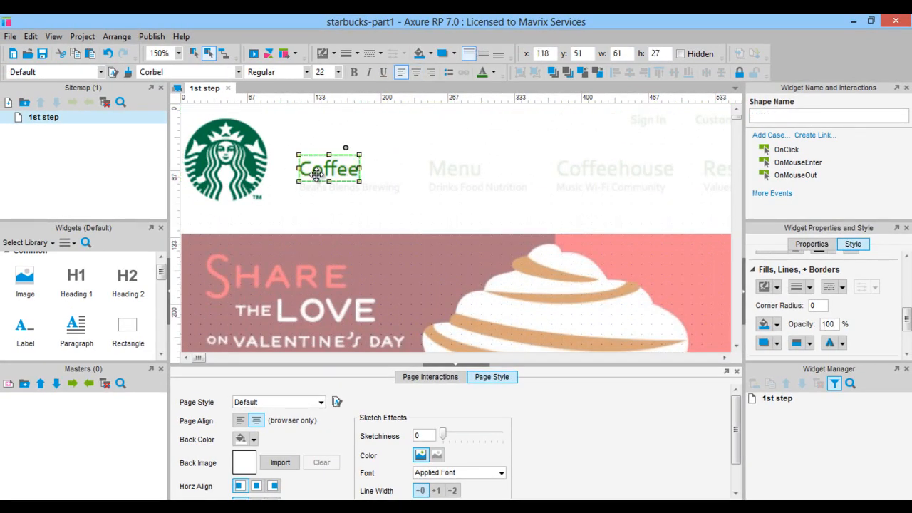
right_click(316, 175)
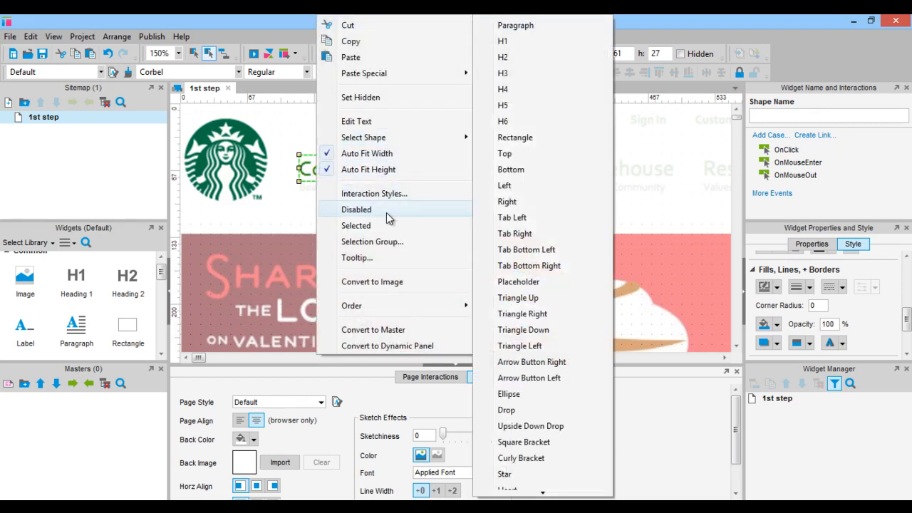
click(373, 193)
click(373, 194)
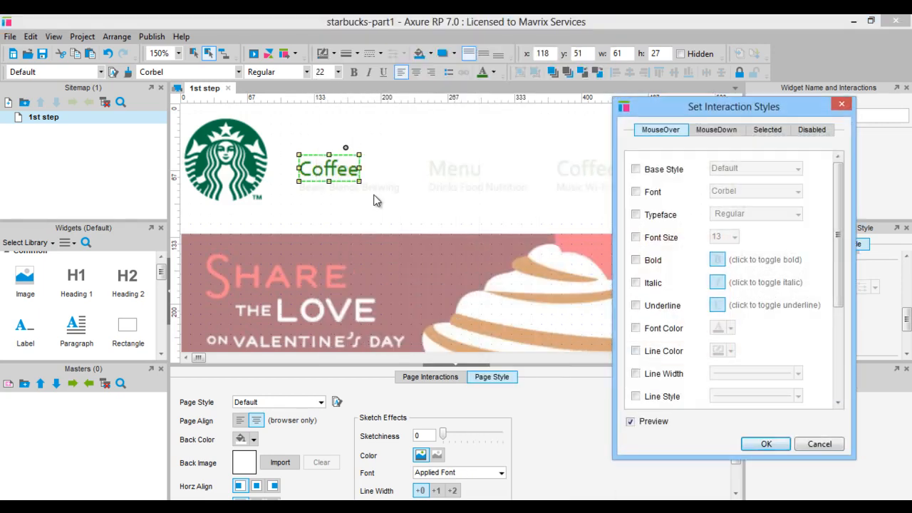
click(635, 327)
click(730, 327)
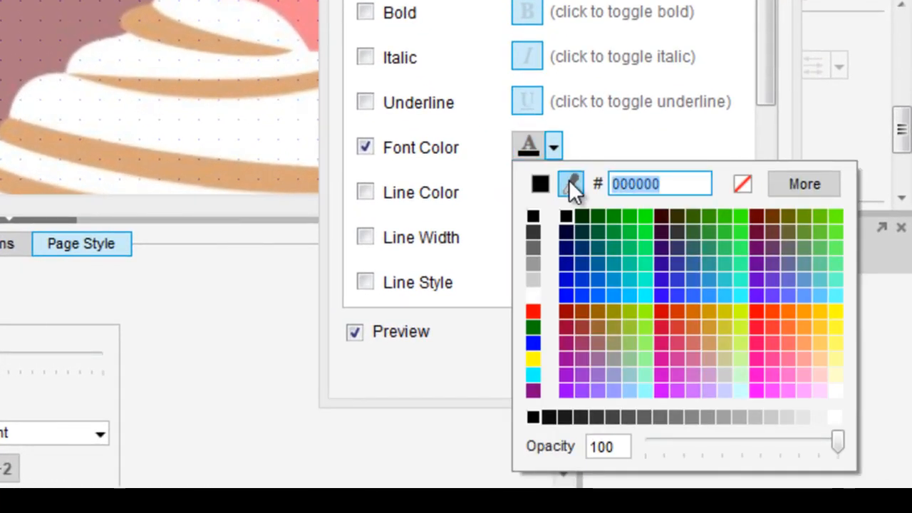
text(7)
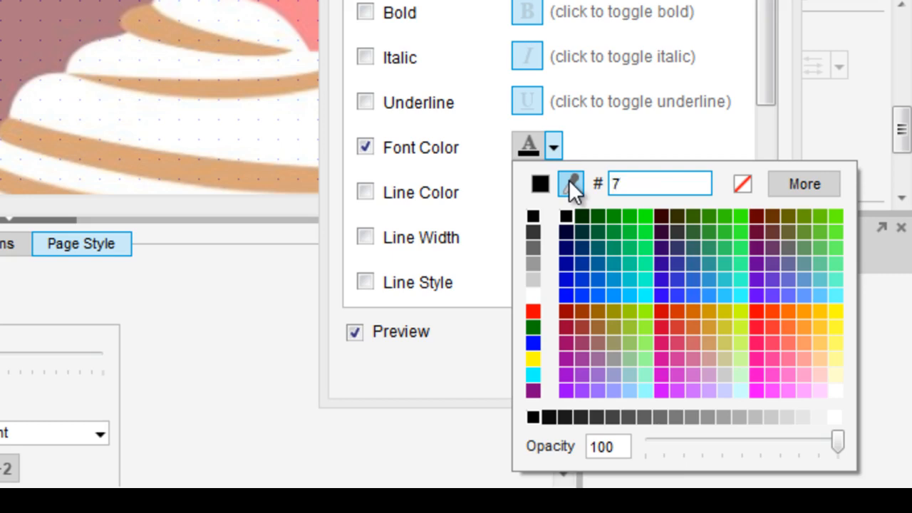
text(1b43a)
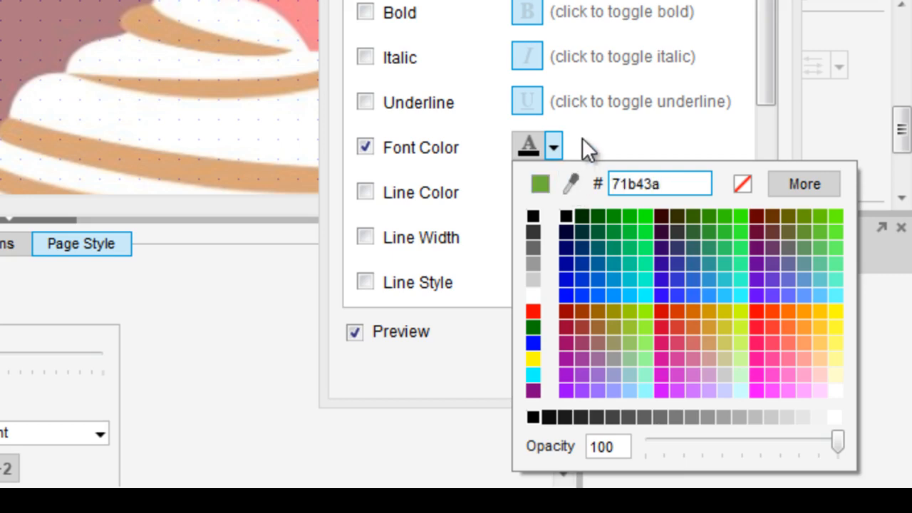
click(581, 138)
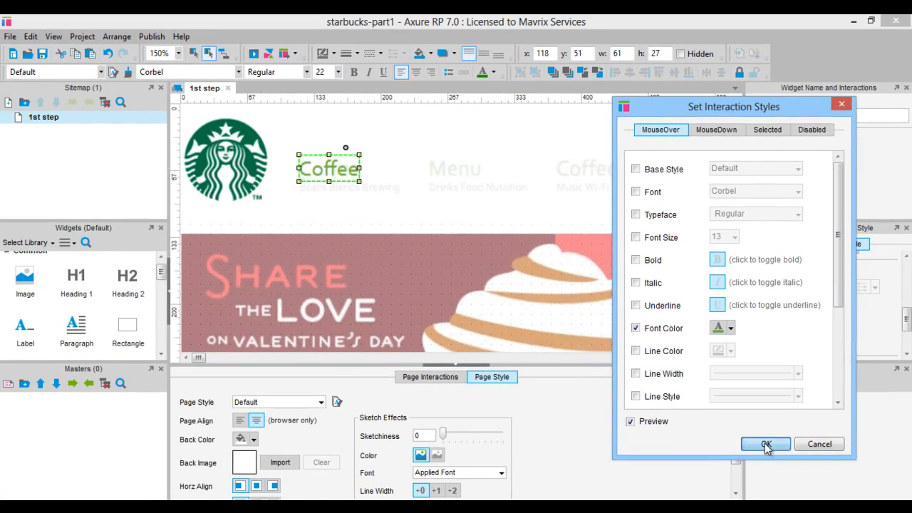
click(650, 383)
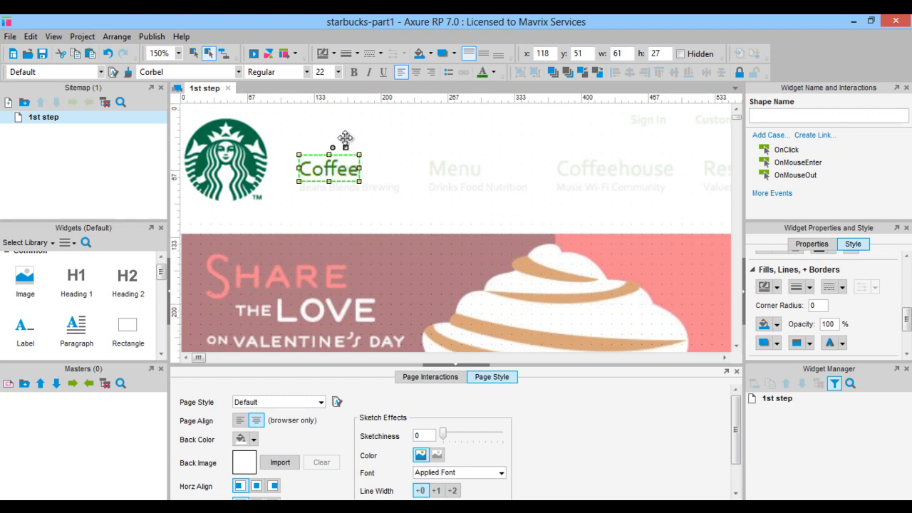
Preview the prototype in the browser and compare its Coffee hover effect with the menu on the live starbucks.com page.
click(151, 37)
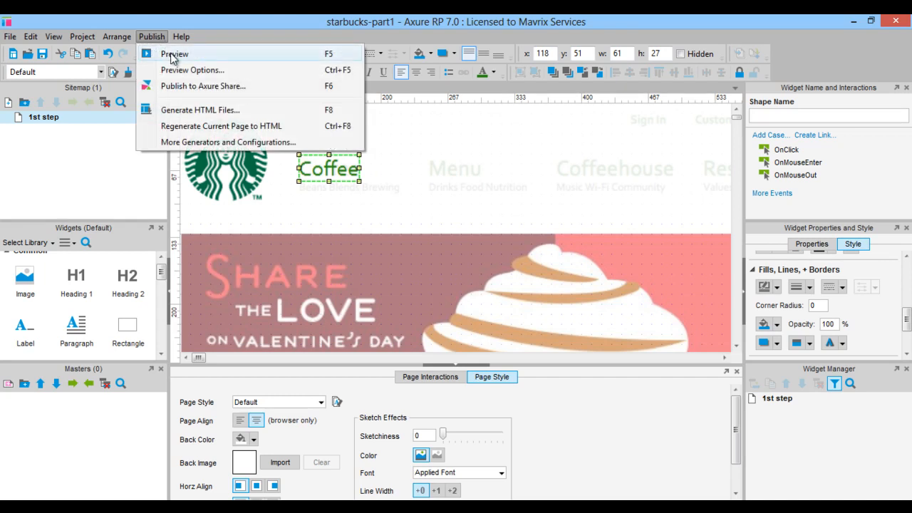
click(172, 55)
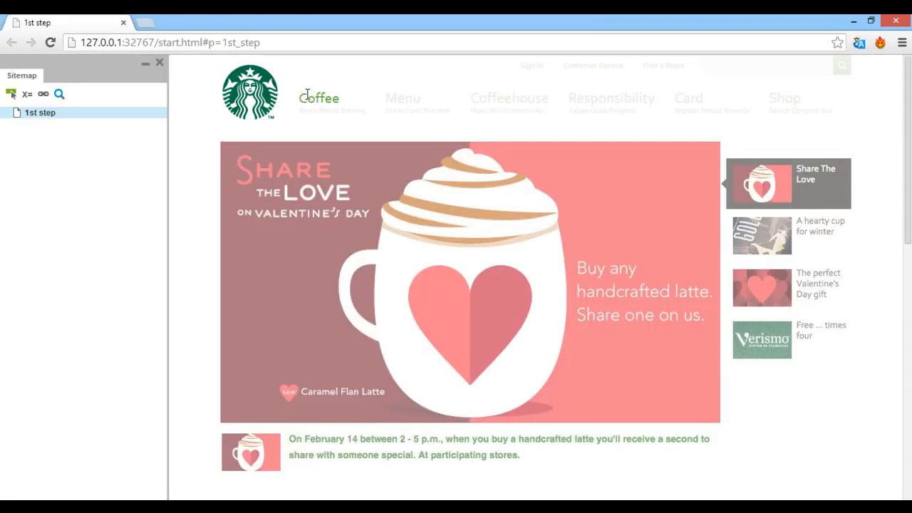
click(148, 23)
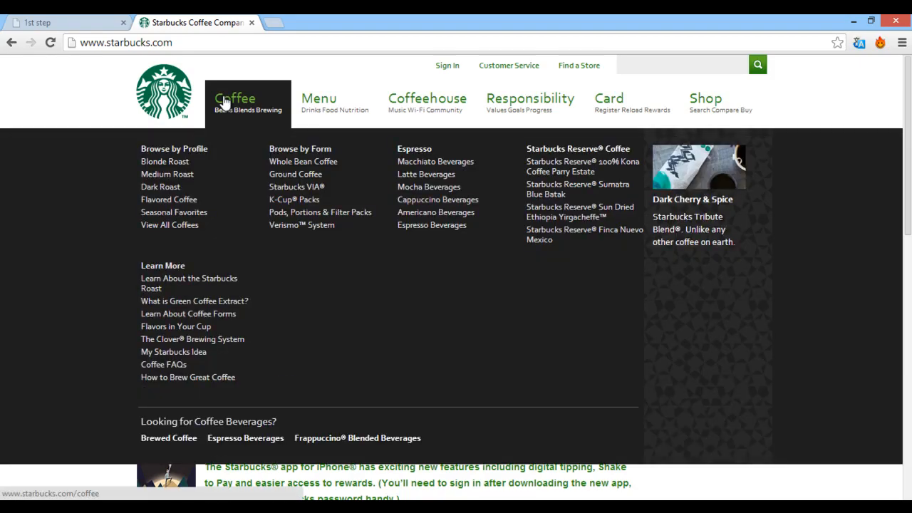
key(alt+Tab)
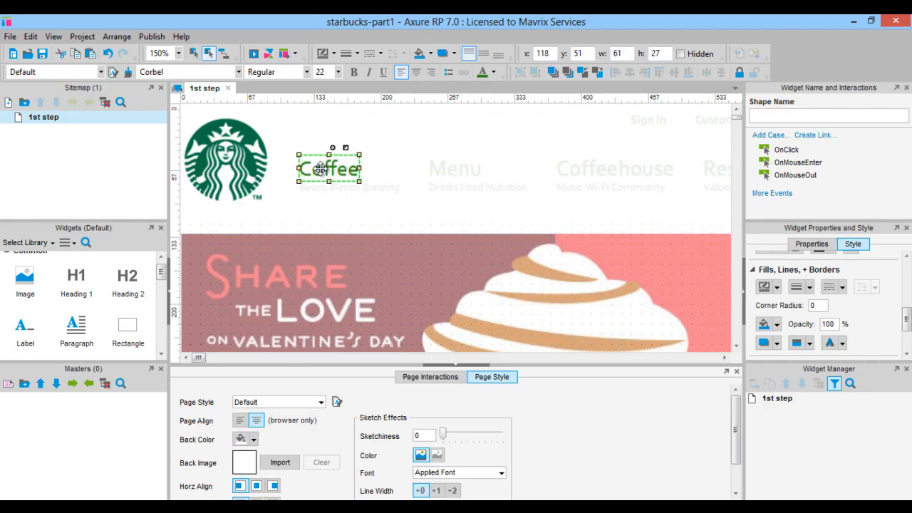
Replace the Coffee label with a rectangle widget 129 wide and 75 high.
key(Delete)
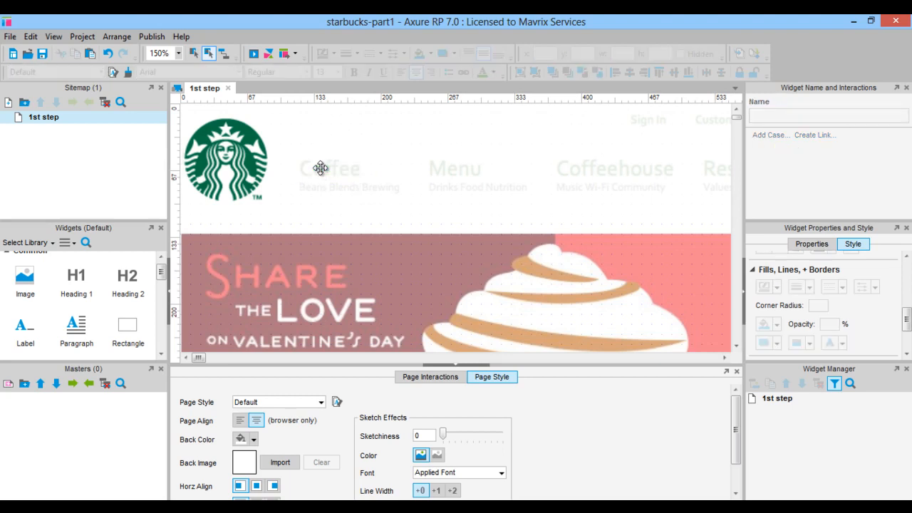
drag(125, 333, 298, 141)
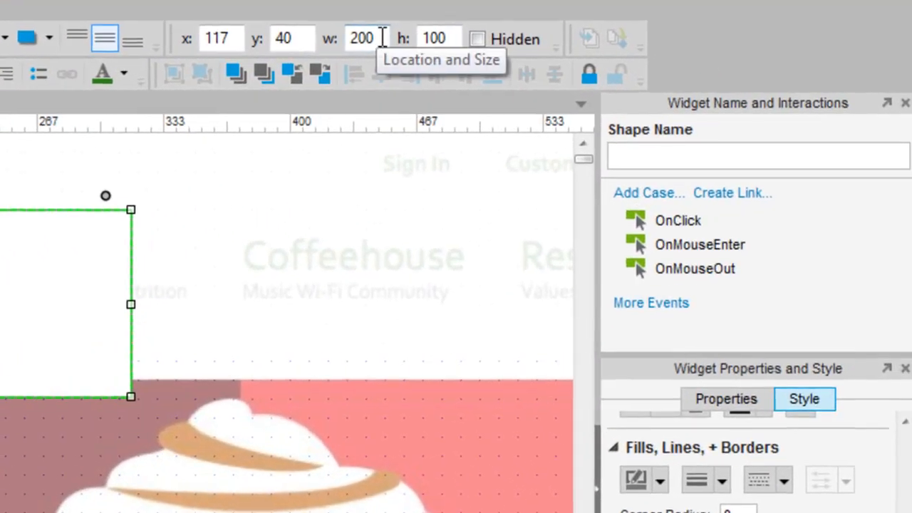
click(619, 53)
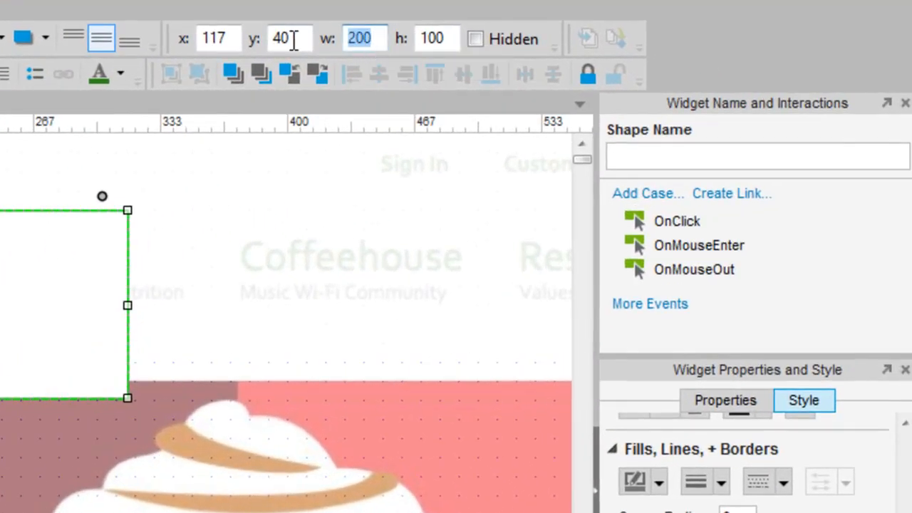
text(129)
key(Tab)
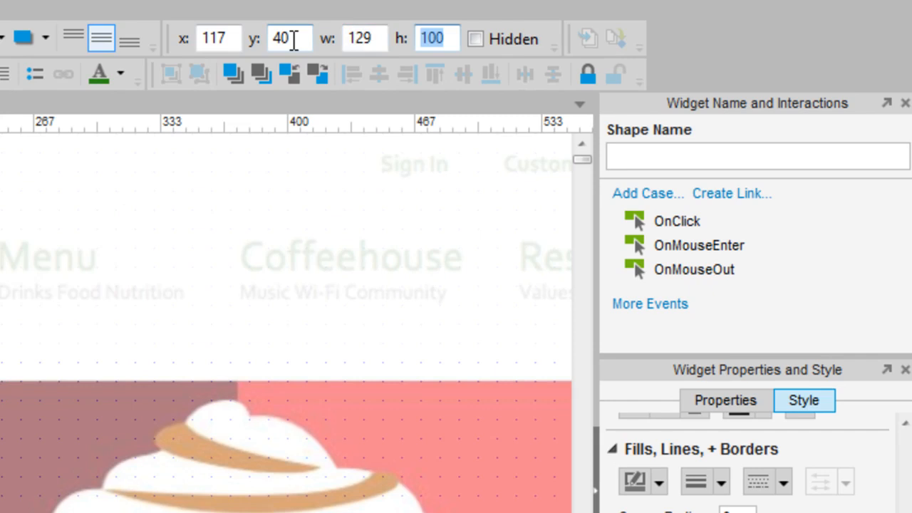
text(75)
key(Tab)
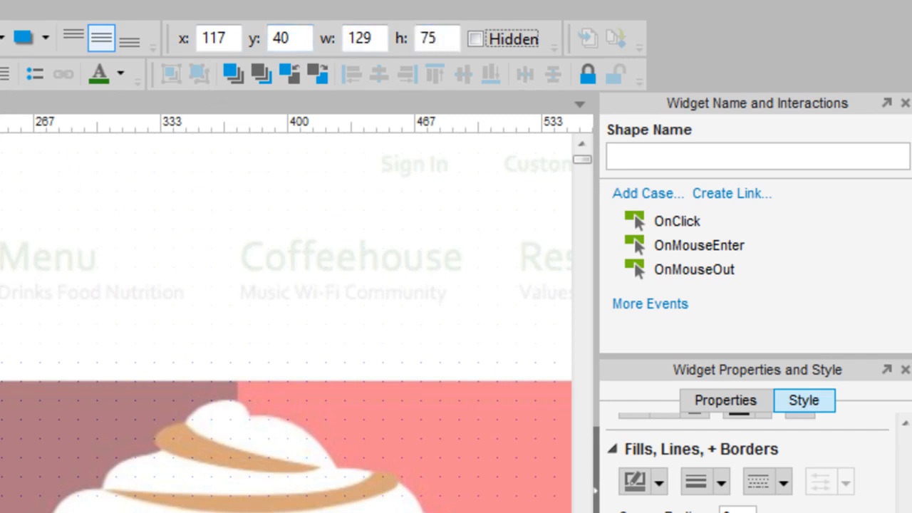
Move the rectangle to x 101, y 35, between the logo and the faded Menu item.
drag(12, 285, 0, 276)
key(Right)
key(Right)
key(Right)
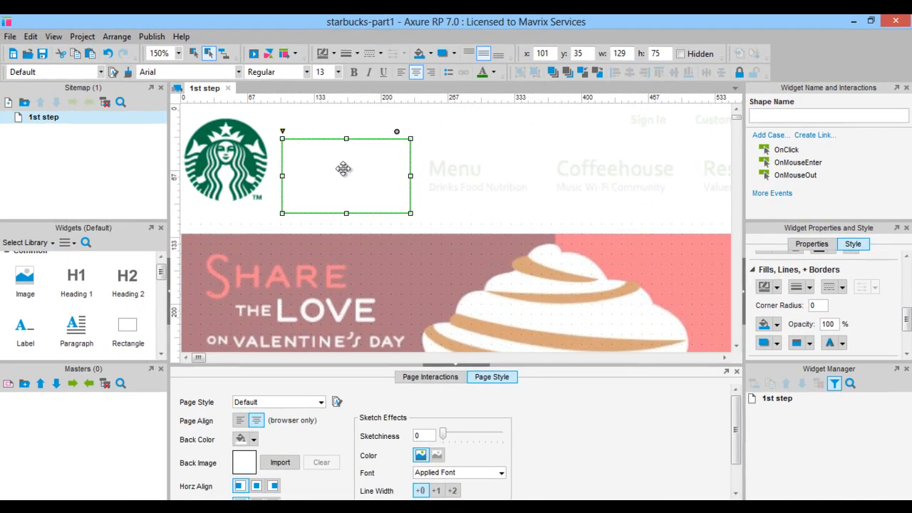
Enter Coffee and, on a second line, Beans Blends Brewing as the rectangle's text.
double_click(339, 171)
text(Coffee)
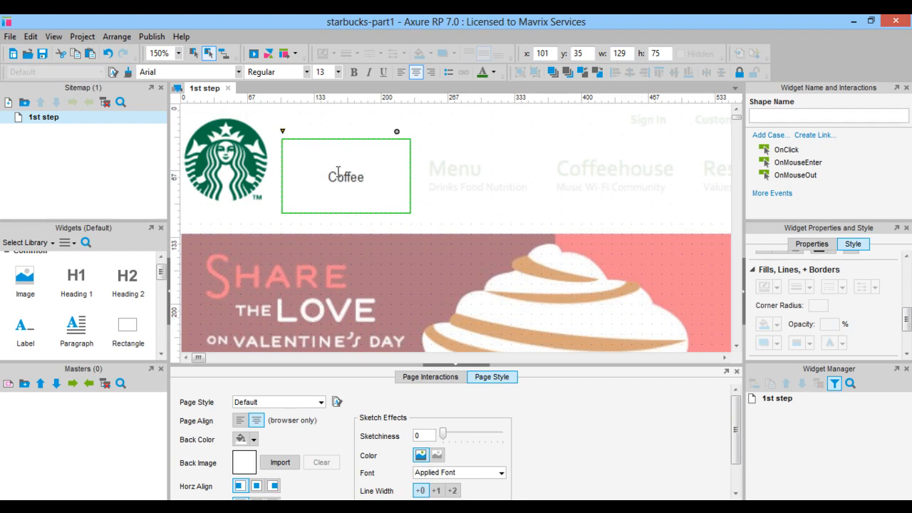
key(Return)
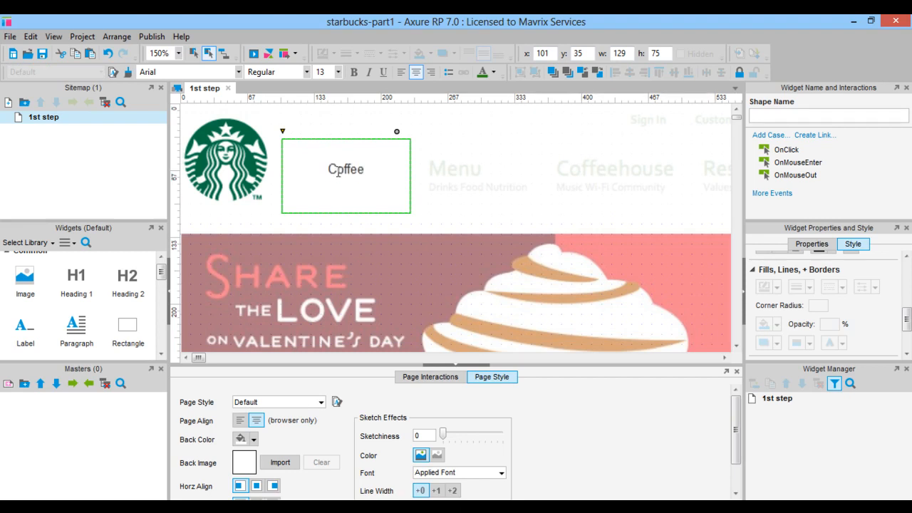
text(Beans Blends Brewing)
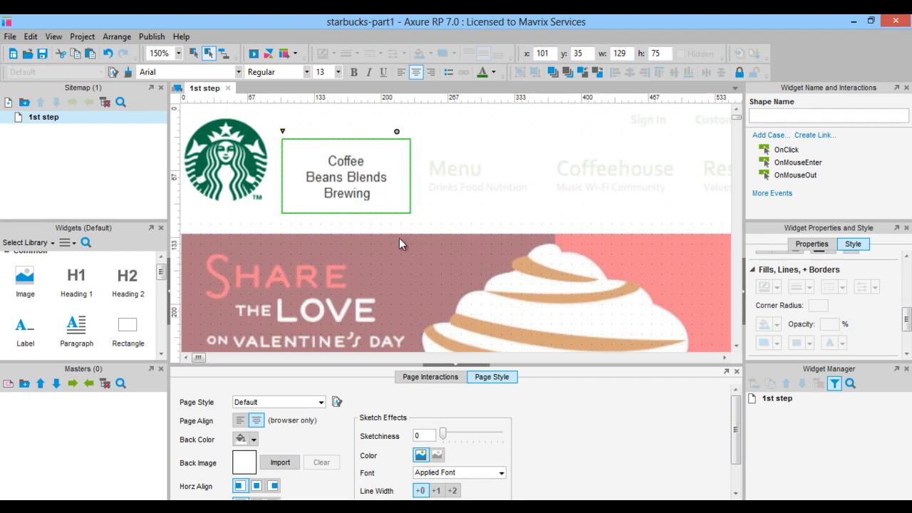
click(400, 241)
Set the font size of the word Coffee in the rectangle to 22.
double_click(339, 163)
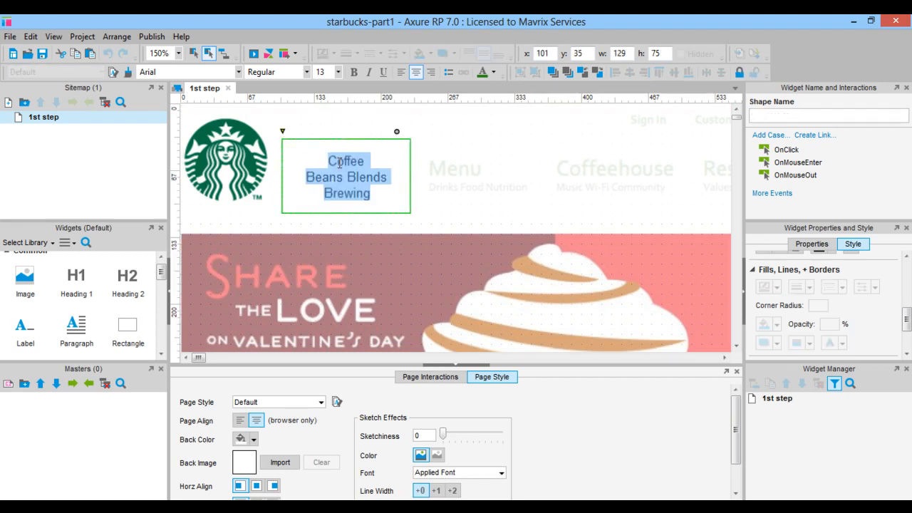
click(349, 162)
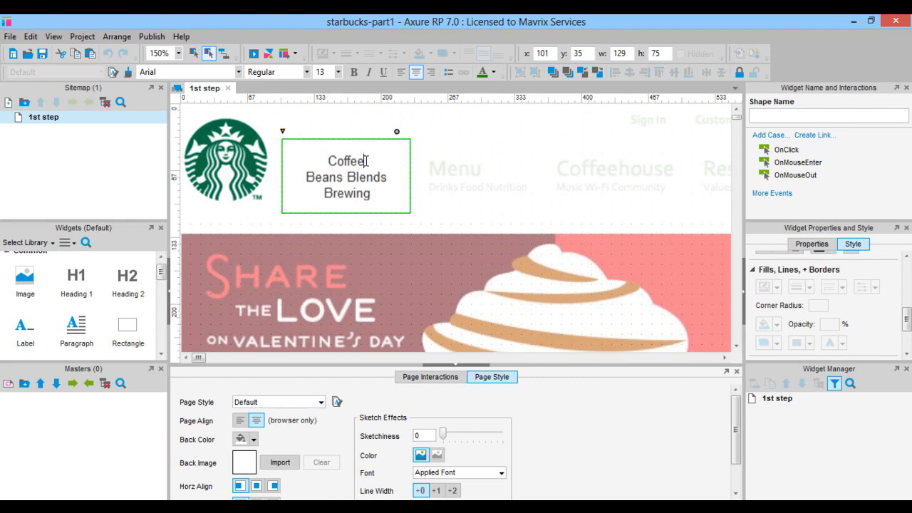
drag(366, 161, 332, 161)
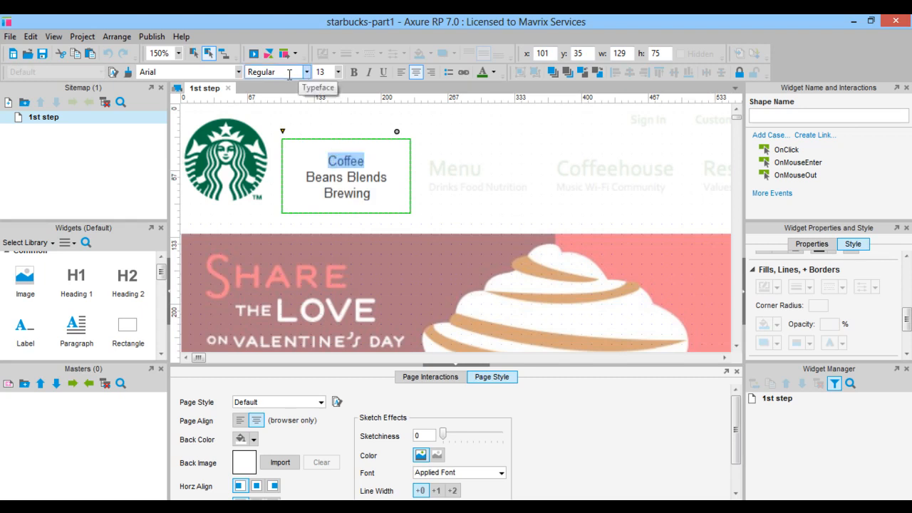
click(317, 72)
text(22)
key(Return)
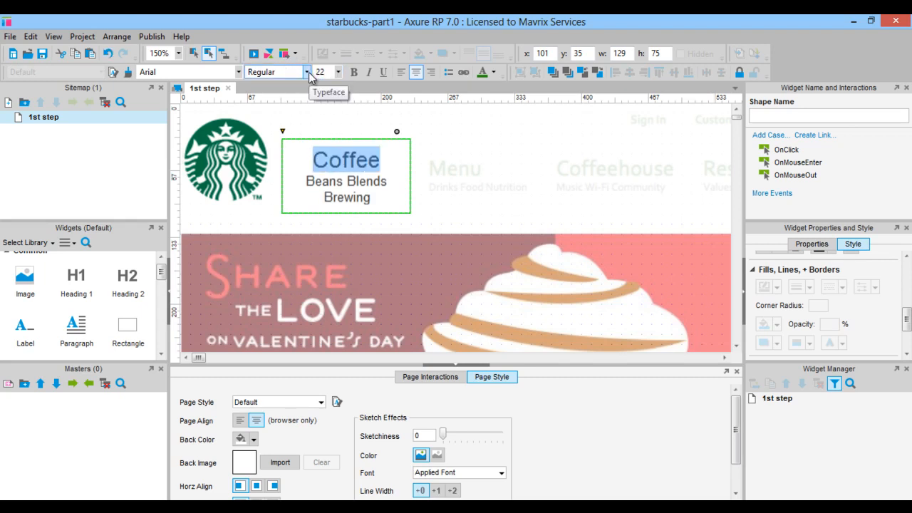
Set the font size of the Beans Blends Brewing line in the rectangle to 11.
click(337, 184)
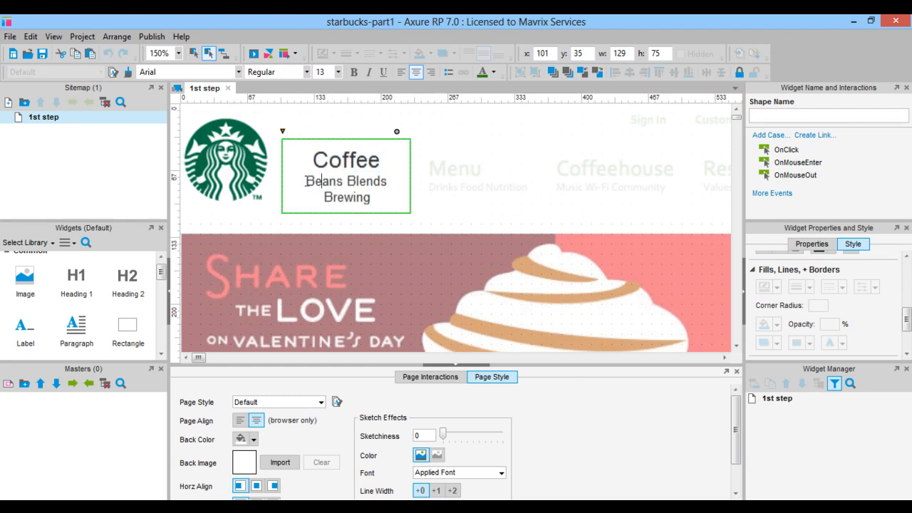
drag(305, 181, 382, 212)
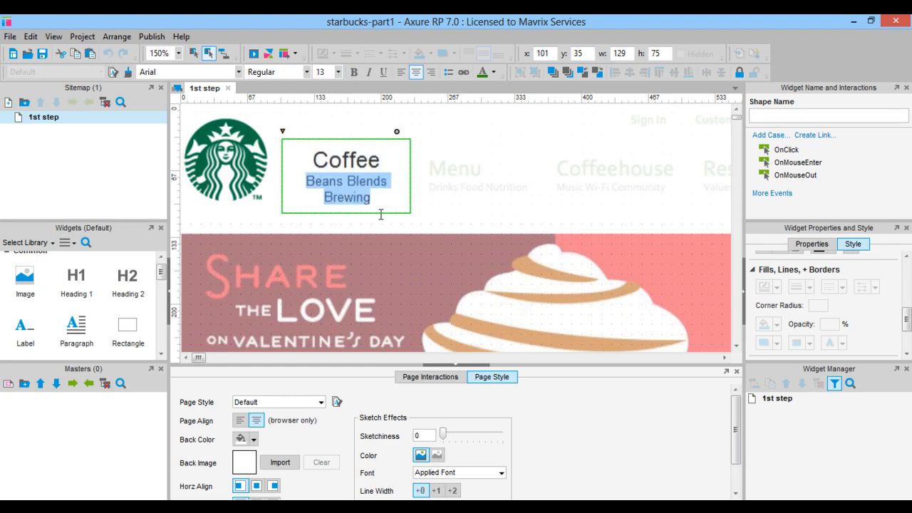
click(339, 74)
click(324, 137)
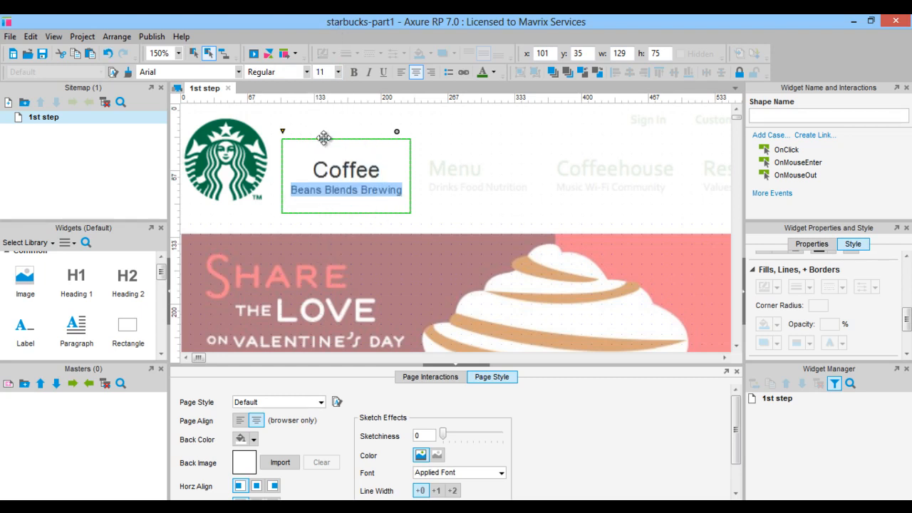
click(324, 137)
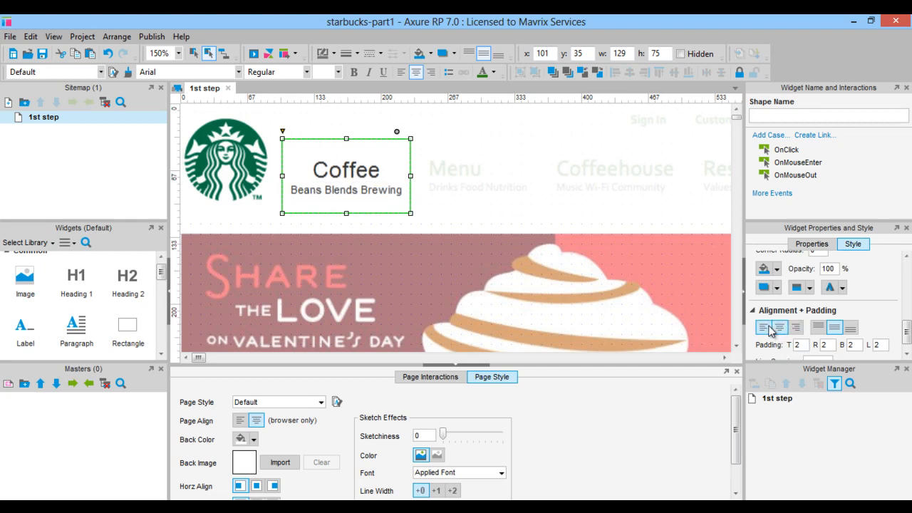
Left-align the rectangle's text and set its top padding to 10 and left padding to 12.
click(764, 327)
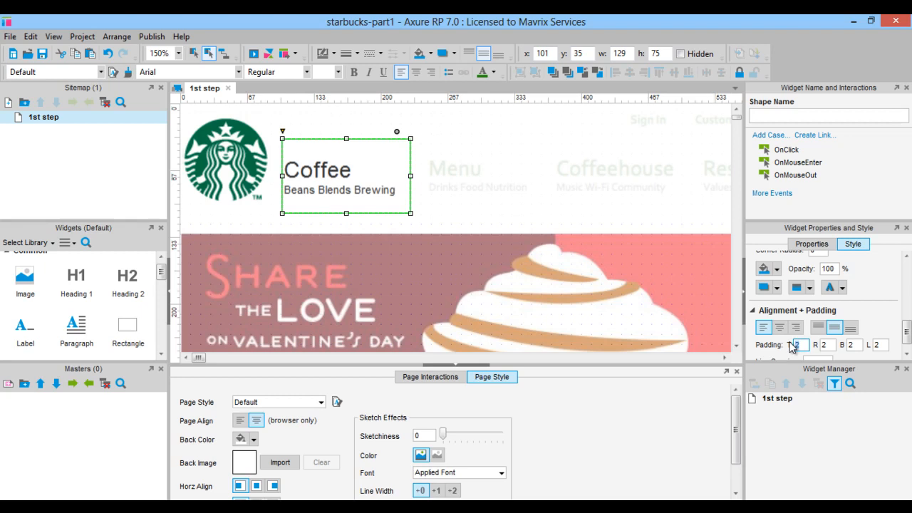
double_click(797, 345)
text(10)
key(Return)
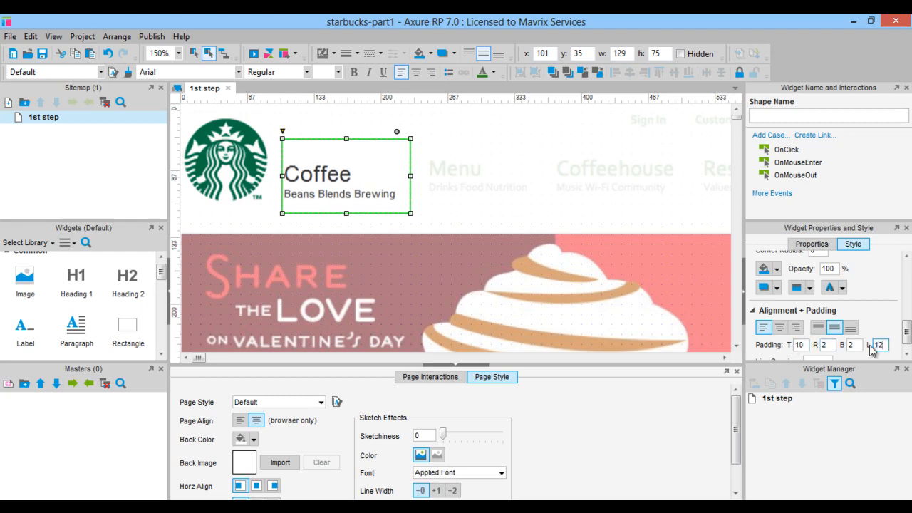
key(Tab)
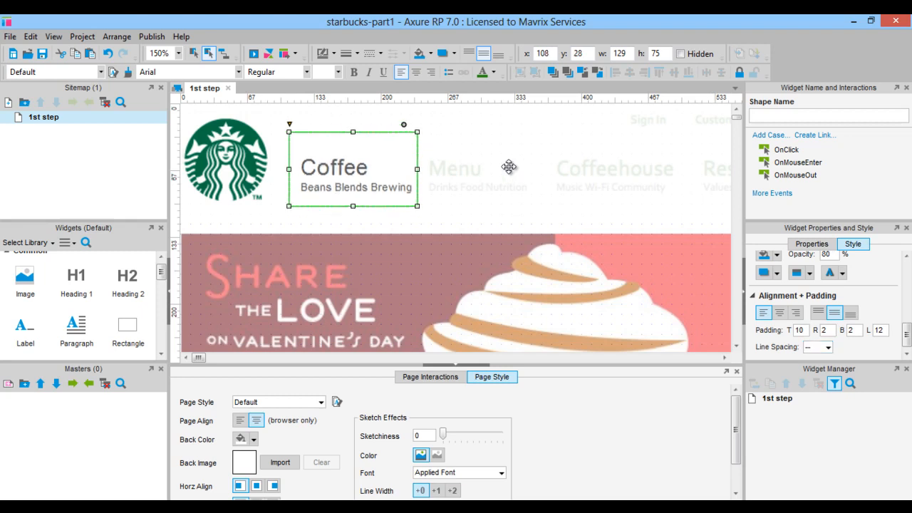
Color the word Coffee in the rectangle green.
double_click(333, 166)
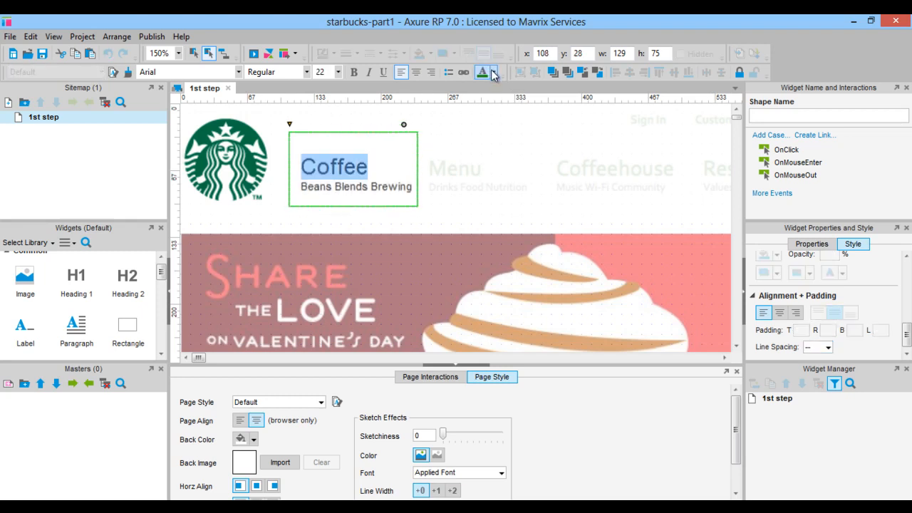
click(396, 154)
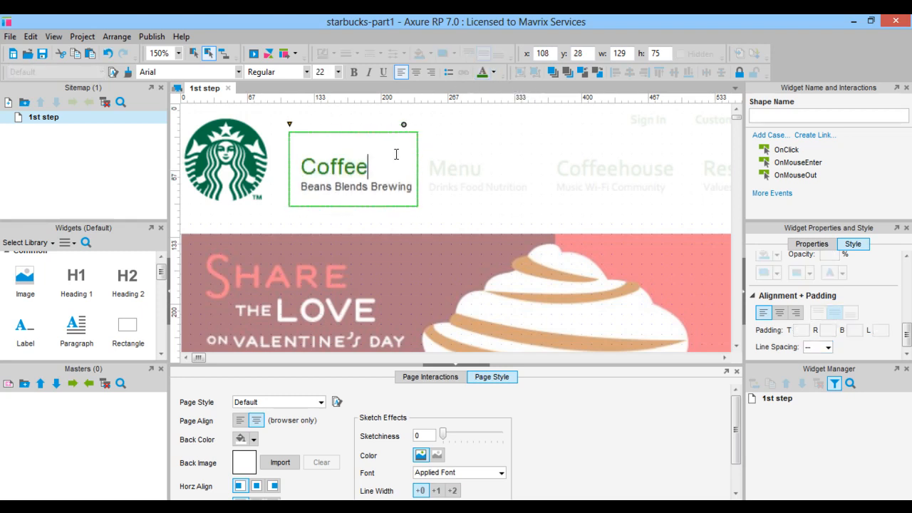
key(Escape)
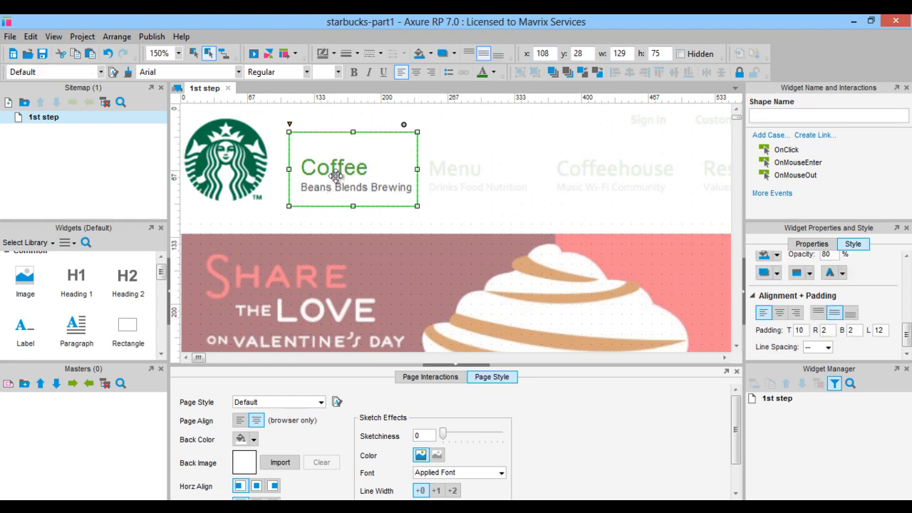
Give the Coffee rectangle a MouseOver interaction style with a dark fill color.
right_click(398, 142)
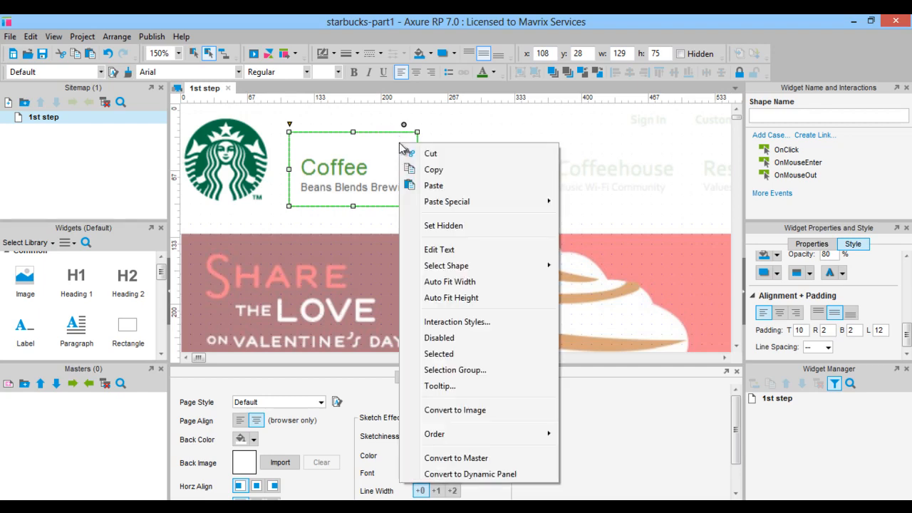
click(462, 321)
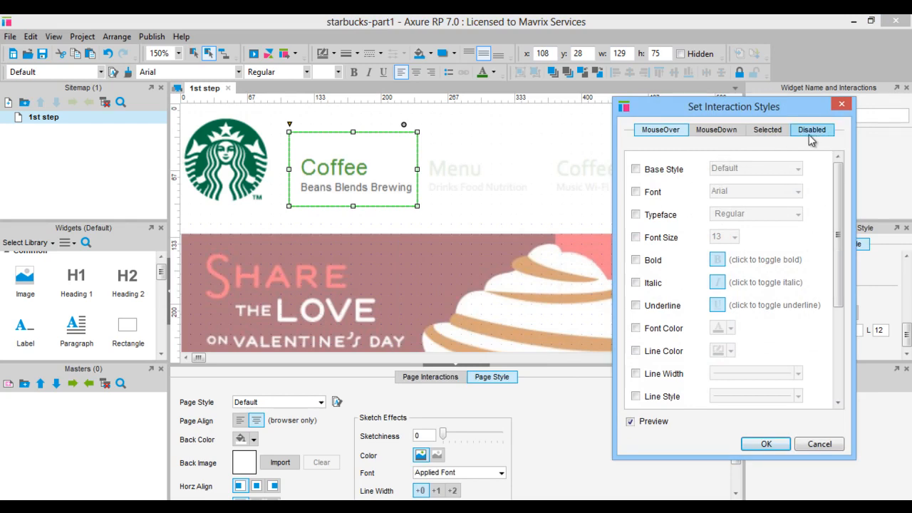
scroll(641, 306, down, 5)
click(636, 320)
click(730, 321)
click(732, 322)
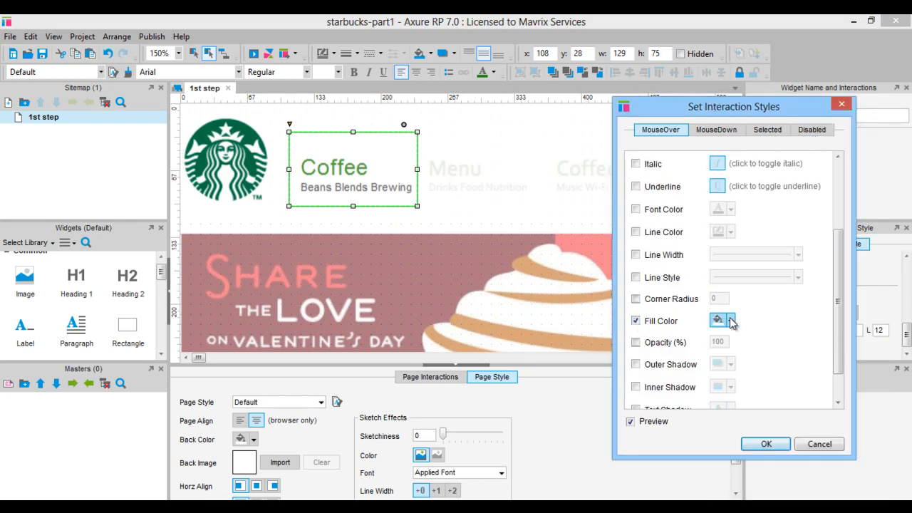
click(730, 321)
click(723, 378)
click(767, 446)
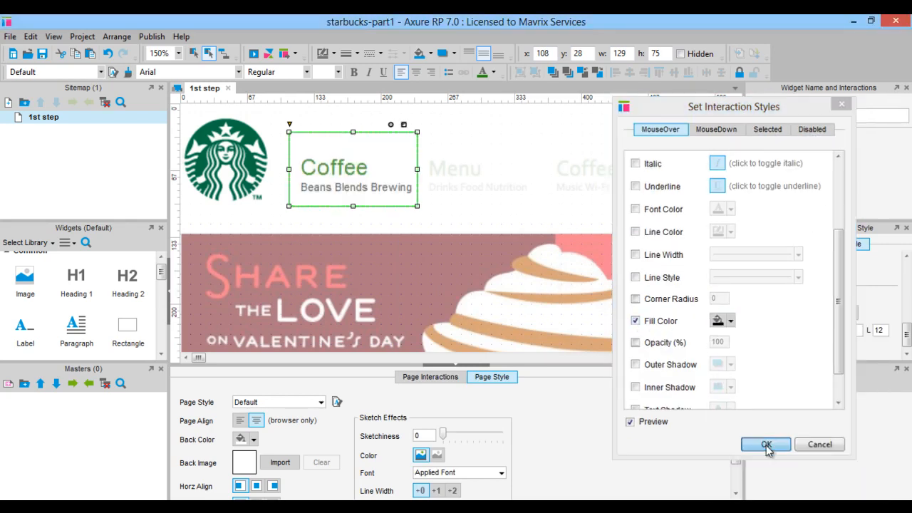
Preview the prototype in the browser and check the Coffee rectangle's hover effect.
click(151, 36)
click(173, 53)
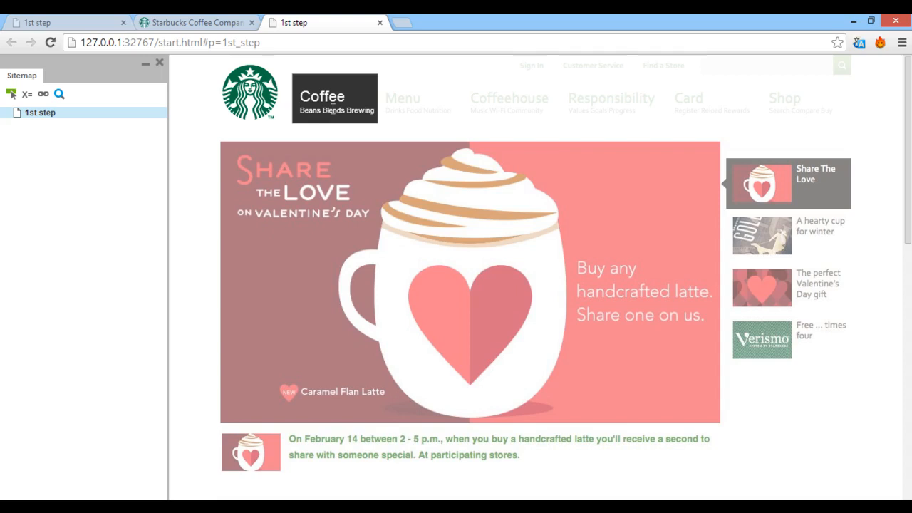
click(379, 24)
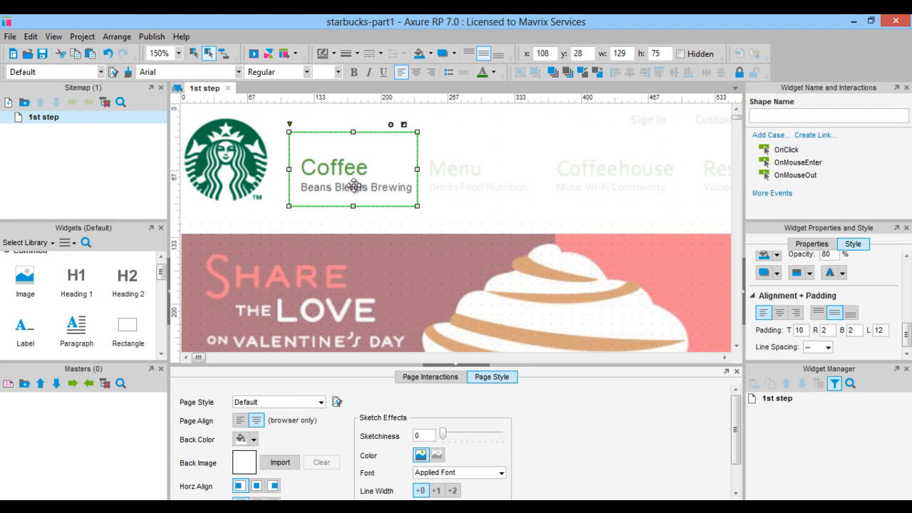
Delete the Beans Blends Brewing line from the rectangle, keeping only Coffee as its text.
double_click(355, 185)
click(384, 185)
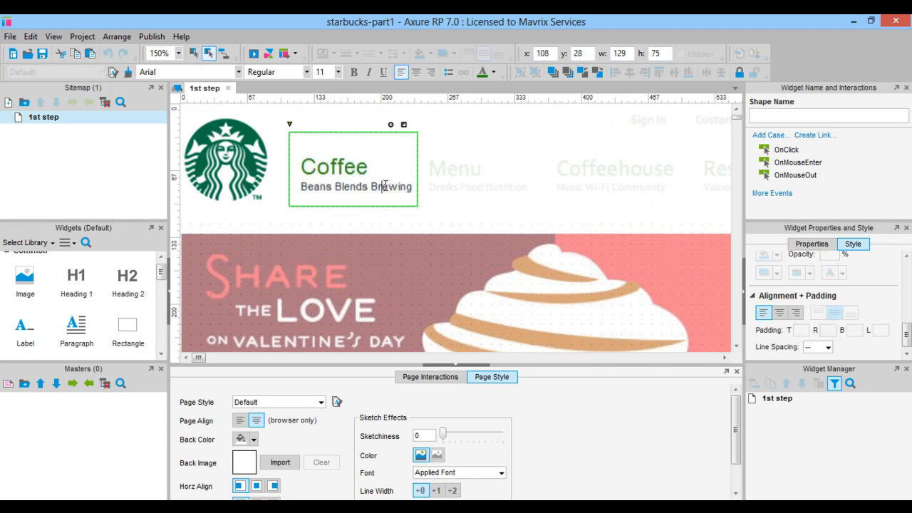
drag(411, 188, 258, 187)
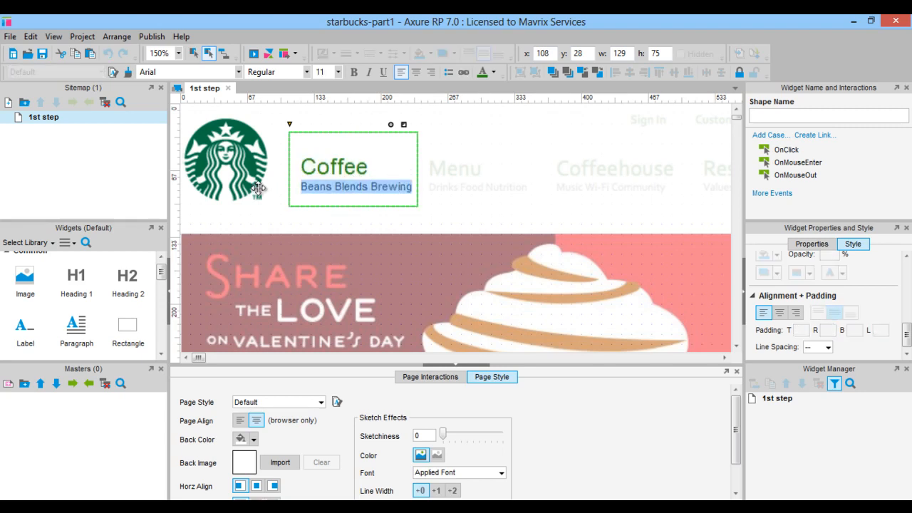
key(BackSpace)
key(BackSpace)
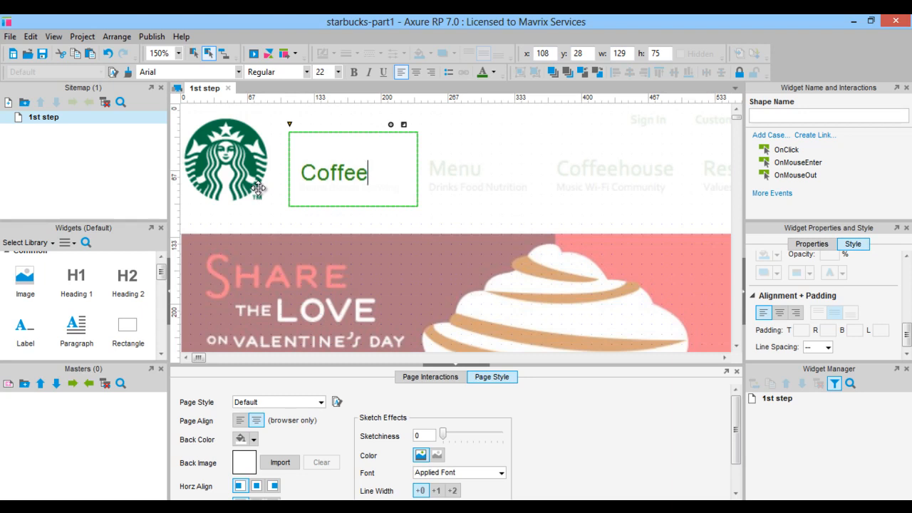
click(273, 142)
click(291, 158)
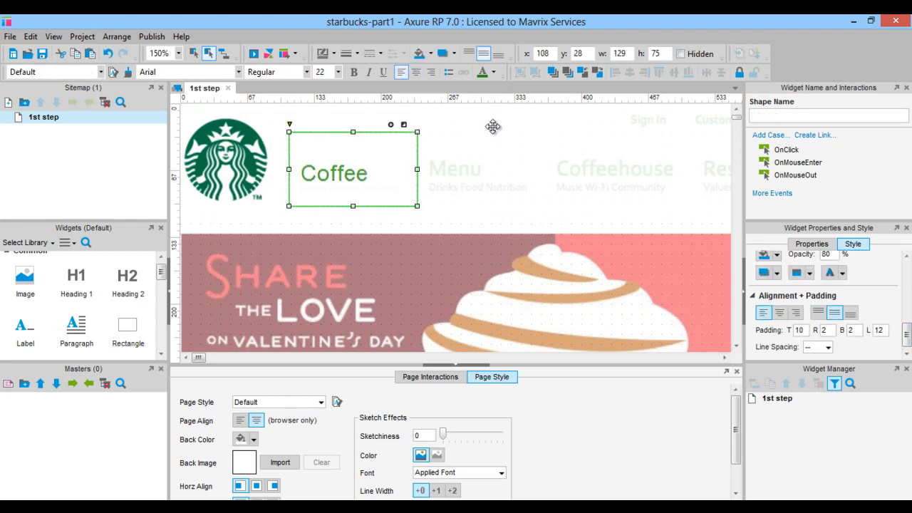
Set the Coffee rectangle's line width to None.
click(357, 53)
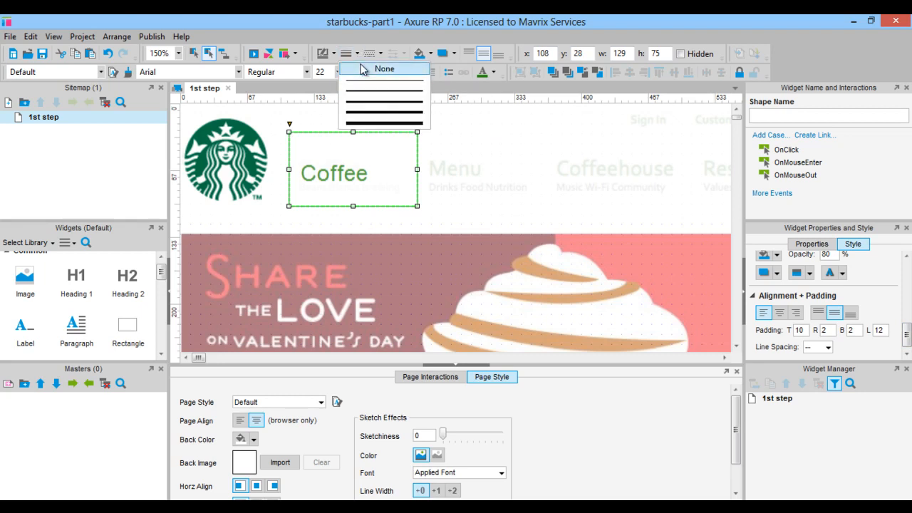
click(362, 69)
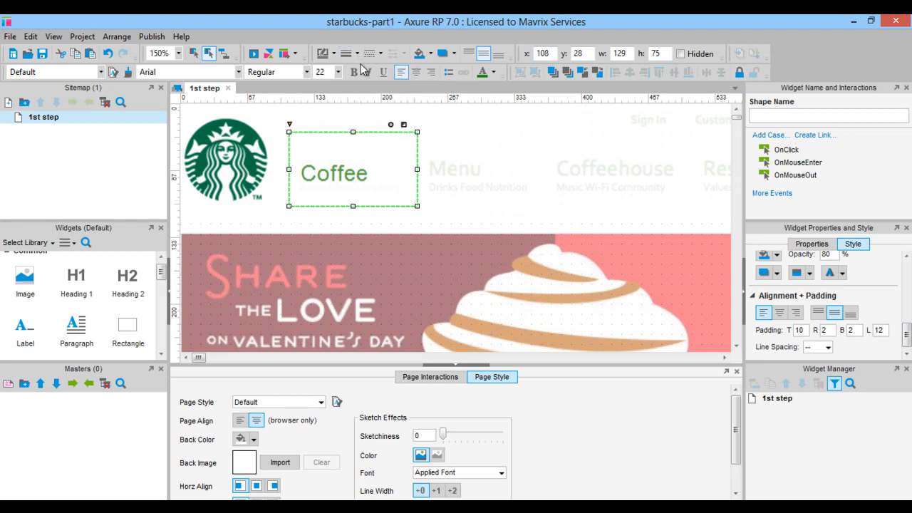
click(273, 147)
Nudge the Coffee rectangle up slightly to line its text up with the faded Menu heading.
click(334, 166)
key(Up)
key(Up)
key(Up)
key(Up)
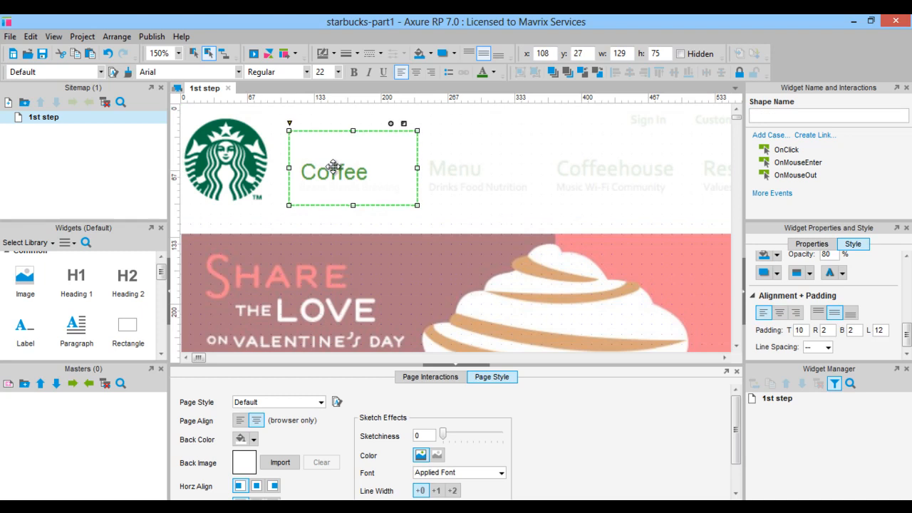
click(279, 193)
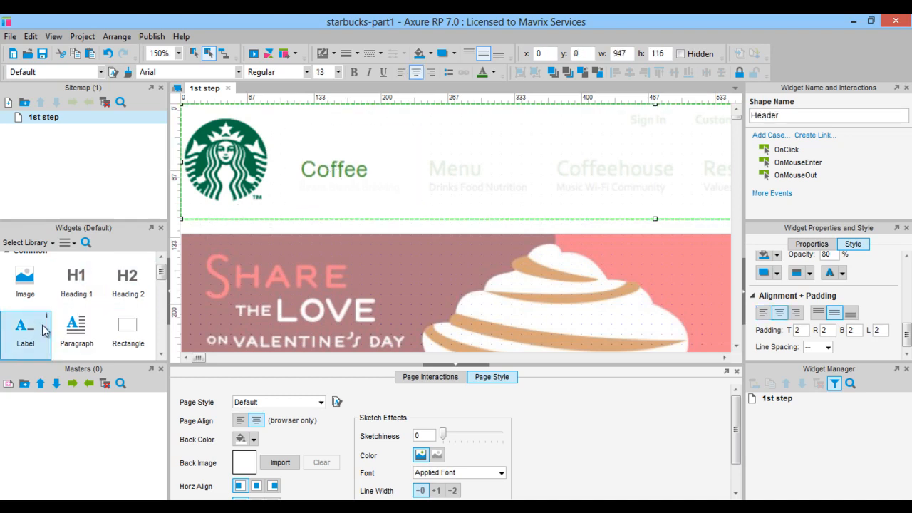
Add a label at x 120, y 80 beneath Coffee with the text Beans Blends Brewing.
drag(25, 328, 298, 179)
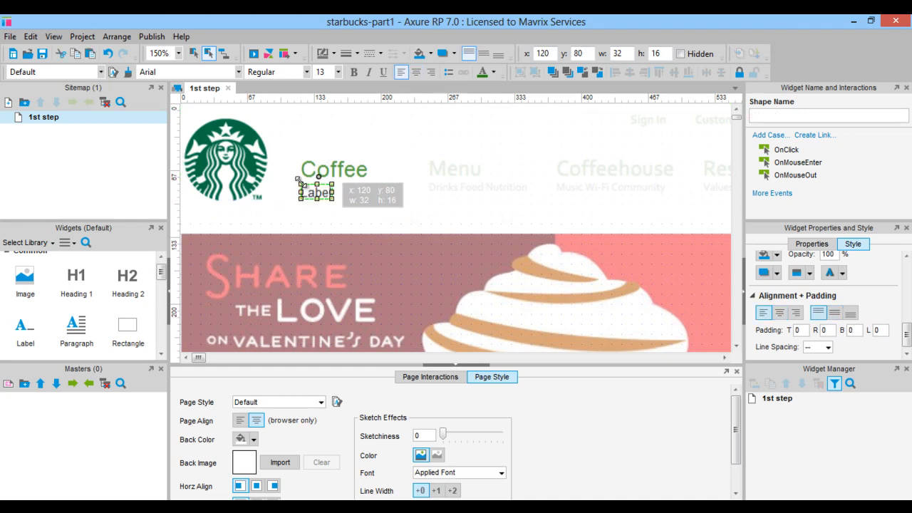
double_click(300, 182)
text(Beans Blends Brewing)
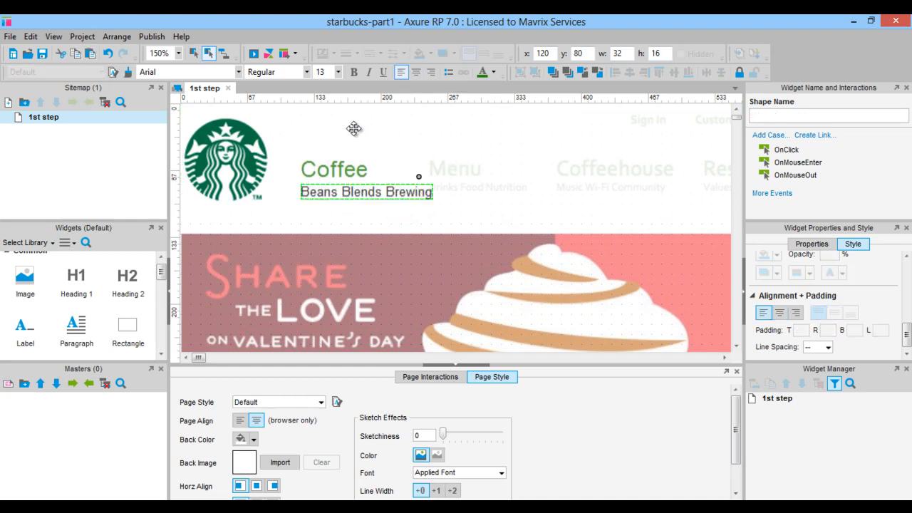
click(354, 128)
Set the font size of the Beans Blends Brewing label to 11.
click(348, 189)
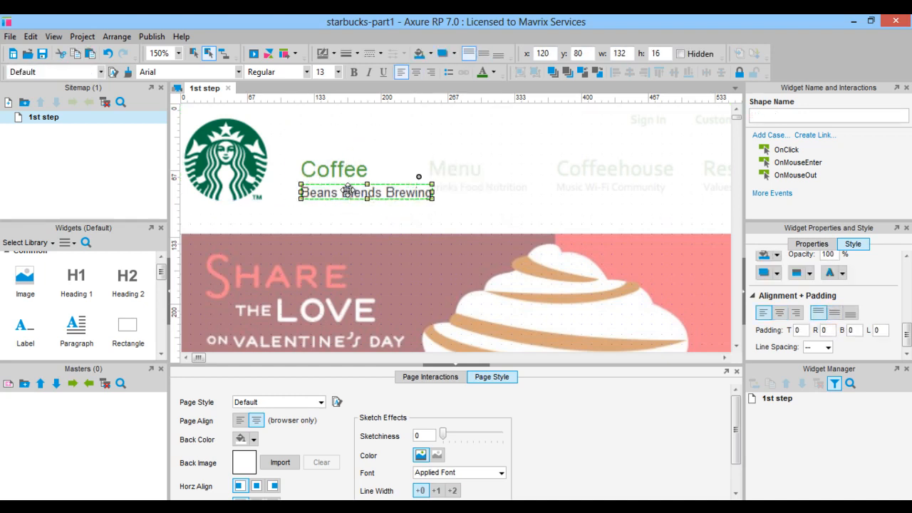
click(338, 71)
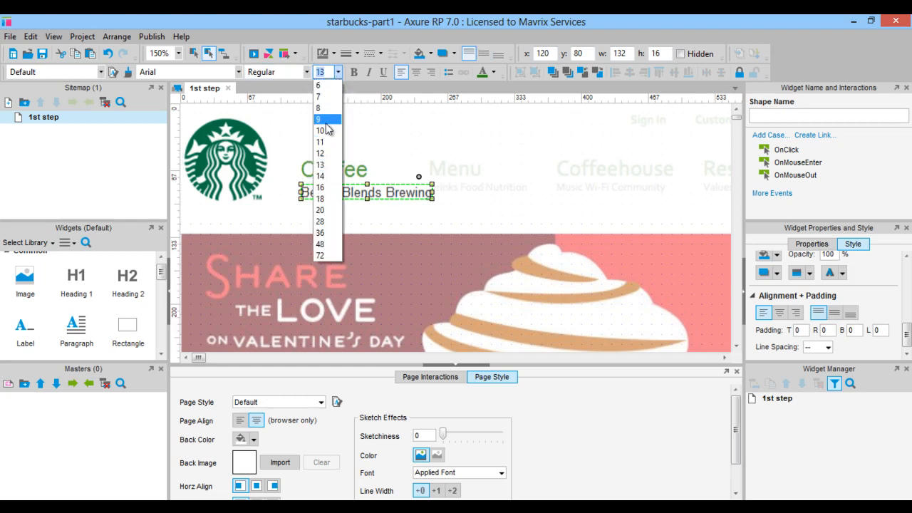
click(325, 142)
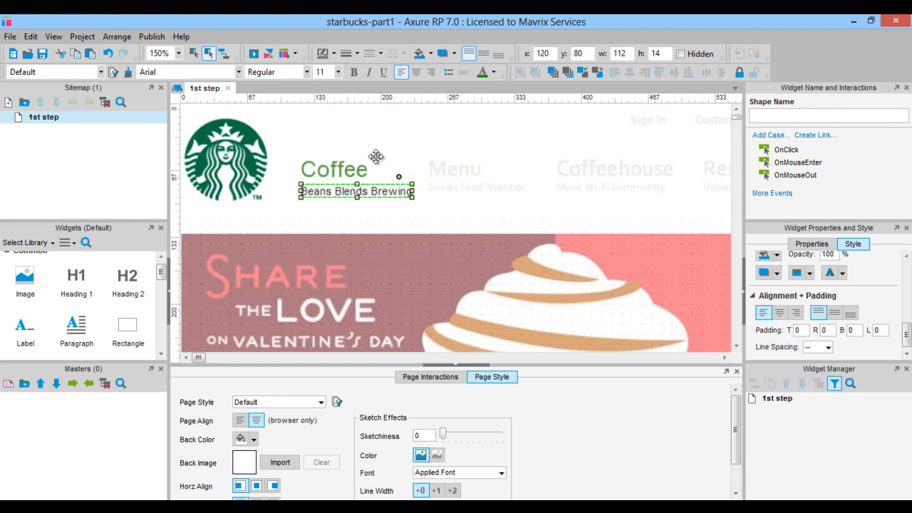
Add two horizontal guides around the faded subtitle line and align the Beans Blends Brewing label between them at x 121, y 74.
drag(375, 158, 401, 177)
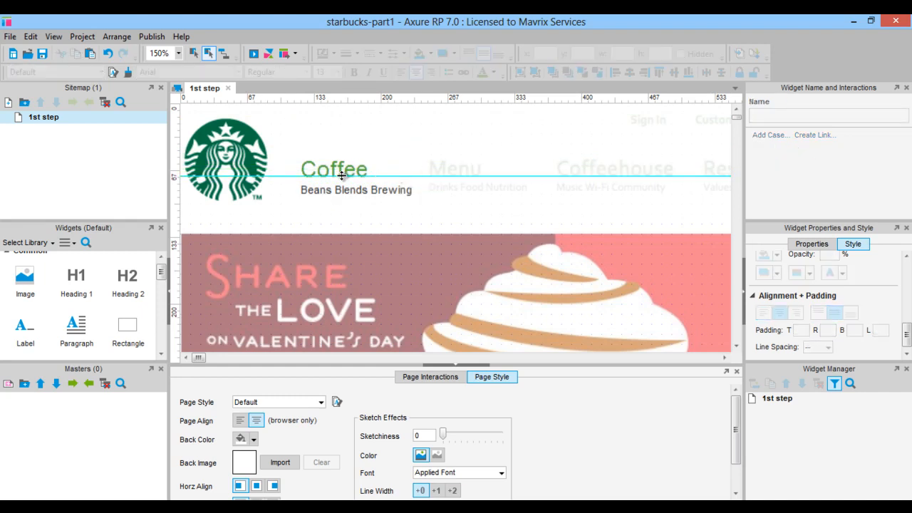
click(305, 176)
click(317, 184)
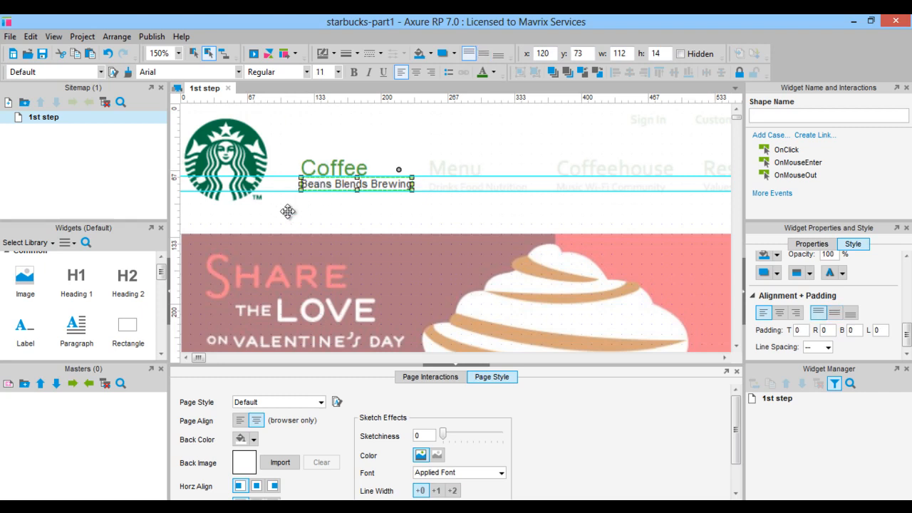
key(Down)
key(Right)
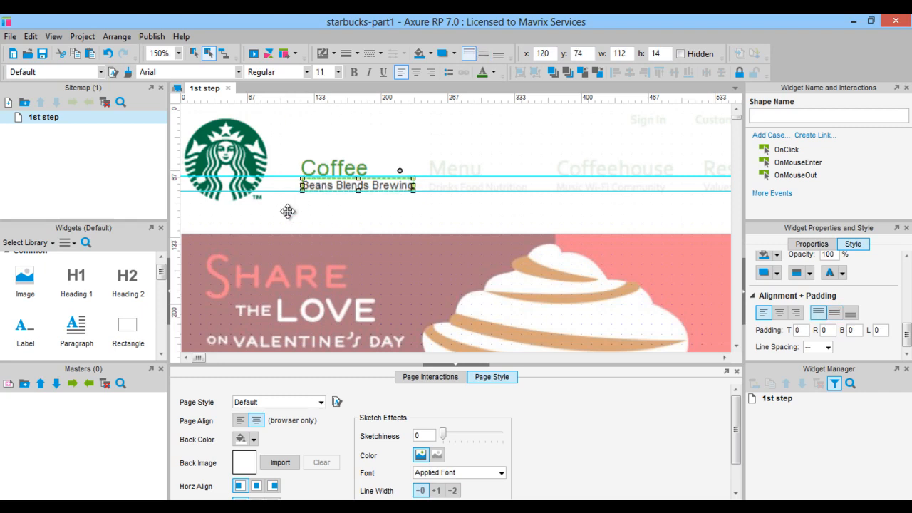
click(298, 215)
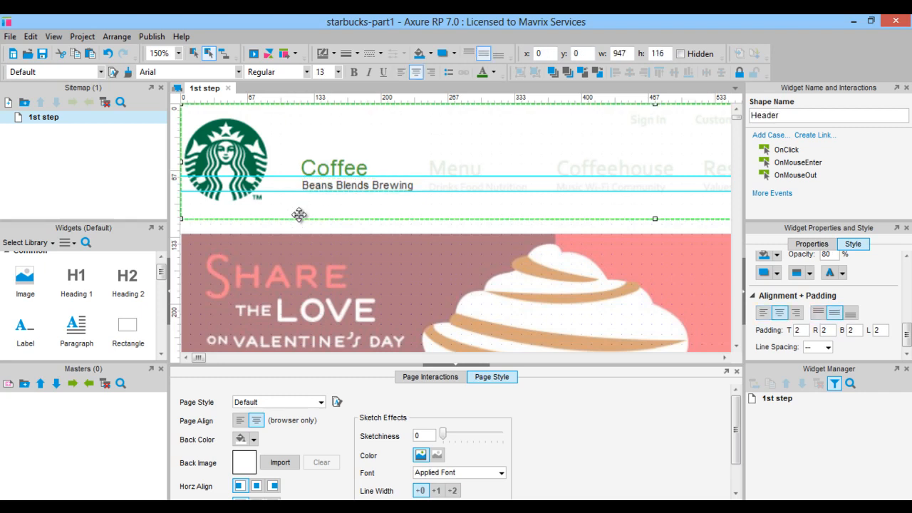
Change the Coffee rectangle's MouseOver font color to 709E37 in its interaction styles.
click(332, 170)
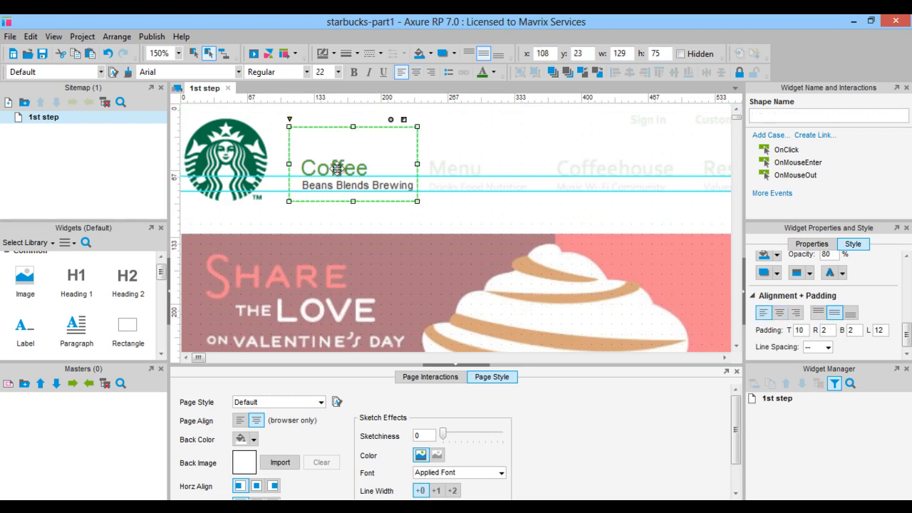
right_click(337, 171)
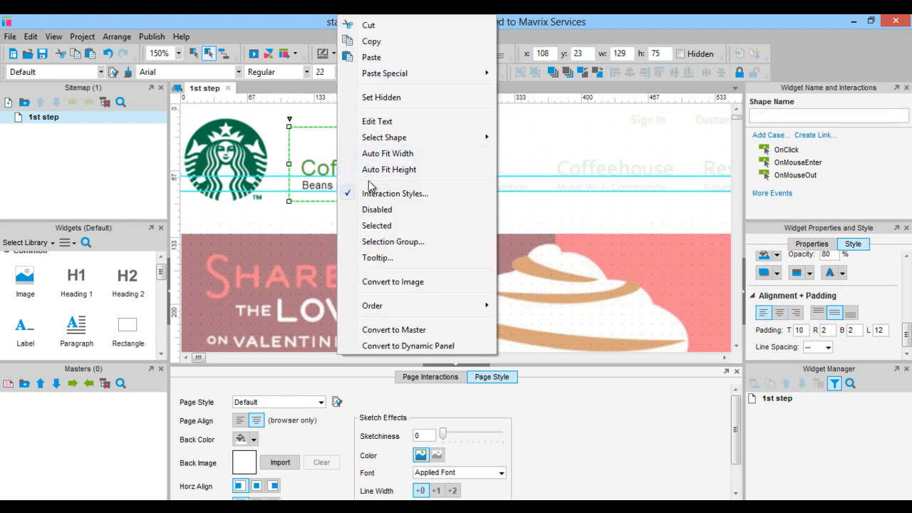
click(394, 193)
click(730, 328)
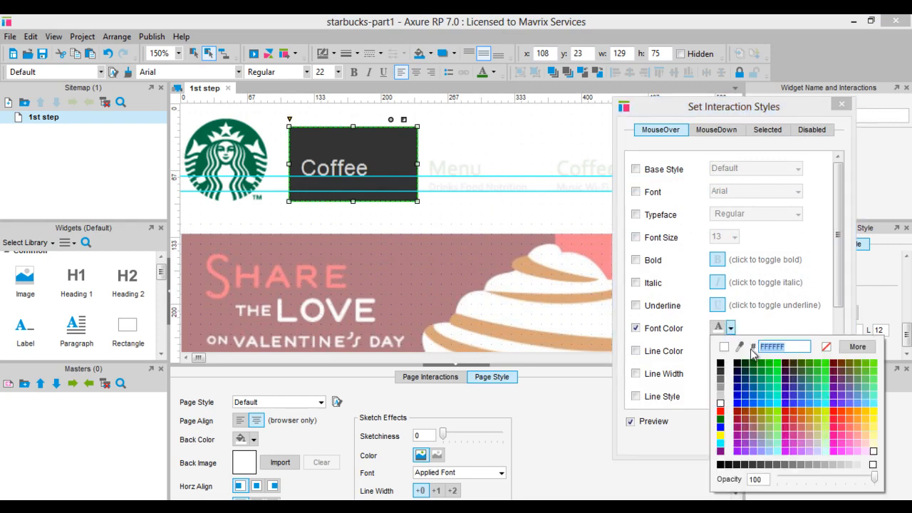
text(709e37)
click(753, 322)
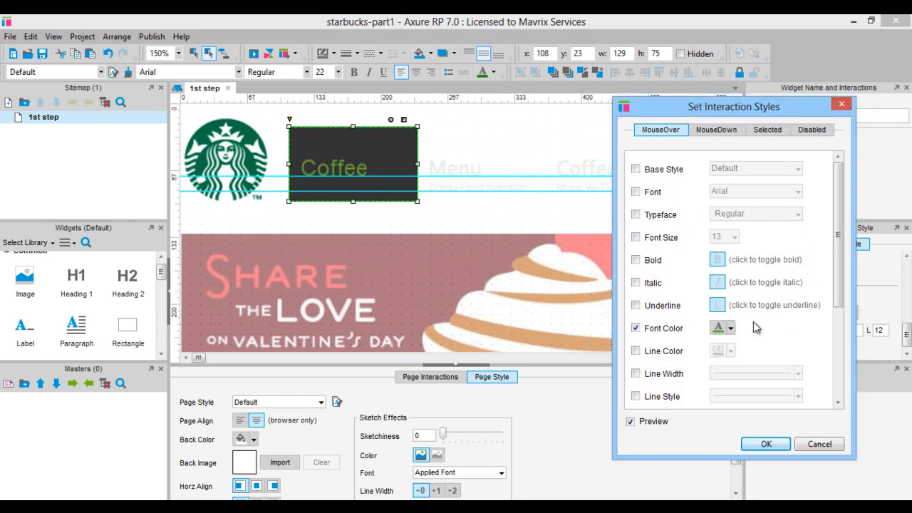
click(764, 444)
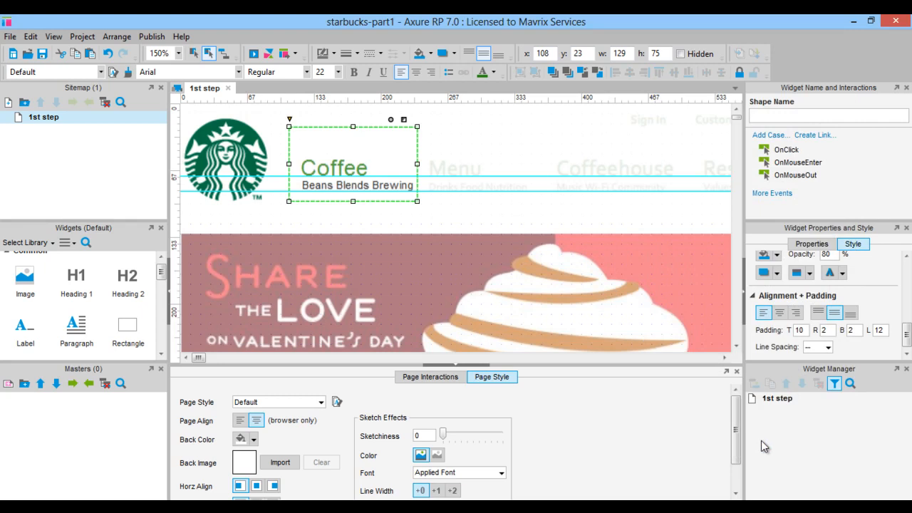
Try the green font color 008000 on the Beans Blends Brewing label, and restore its dark text color.
click(360, 181)
click(493, 72)
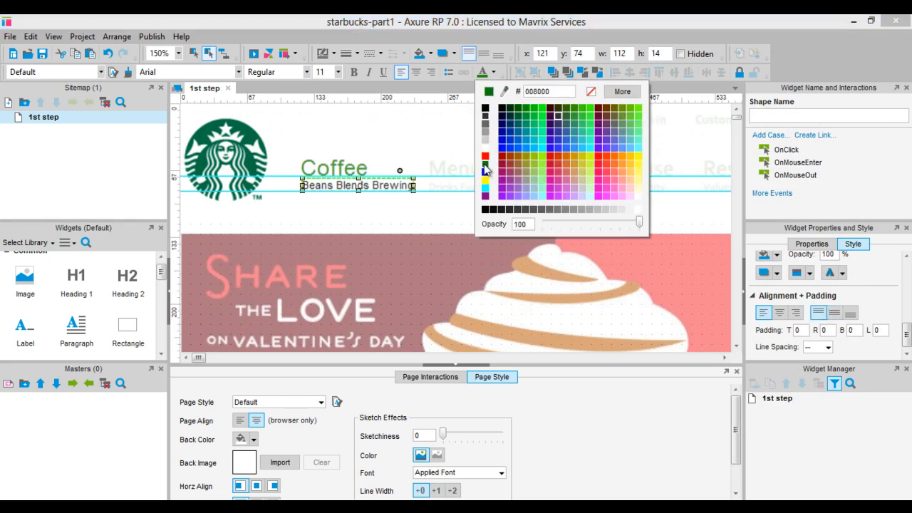
click(485, 168)
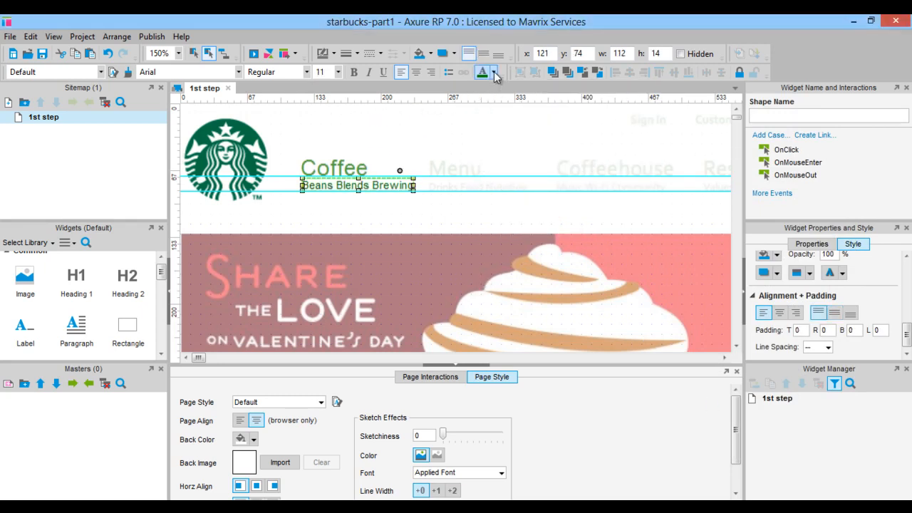
click(494, 71)
Give the Beans Blends Brewing label a white MouseOver font color in its interaction styles.
right_click(370, 185)
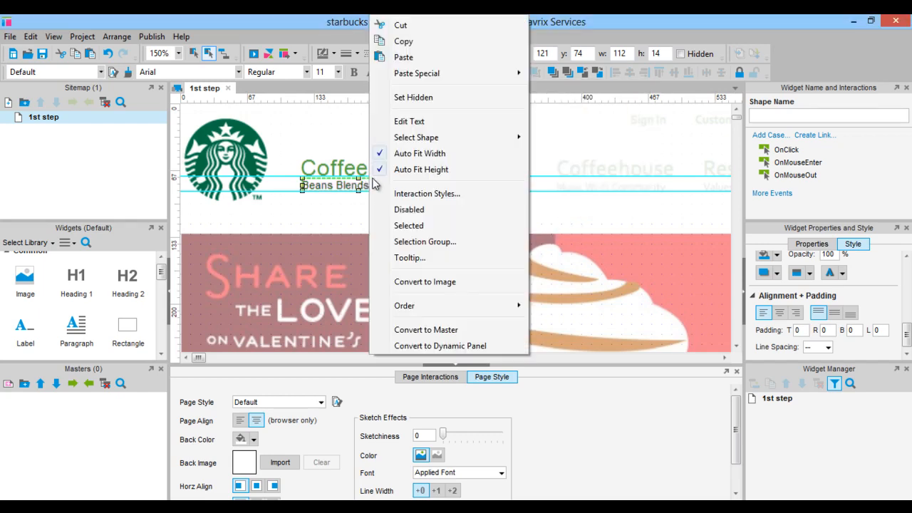
click(427, 193)
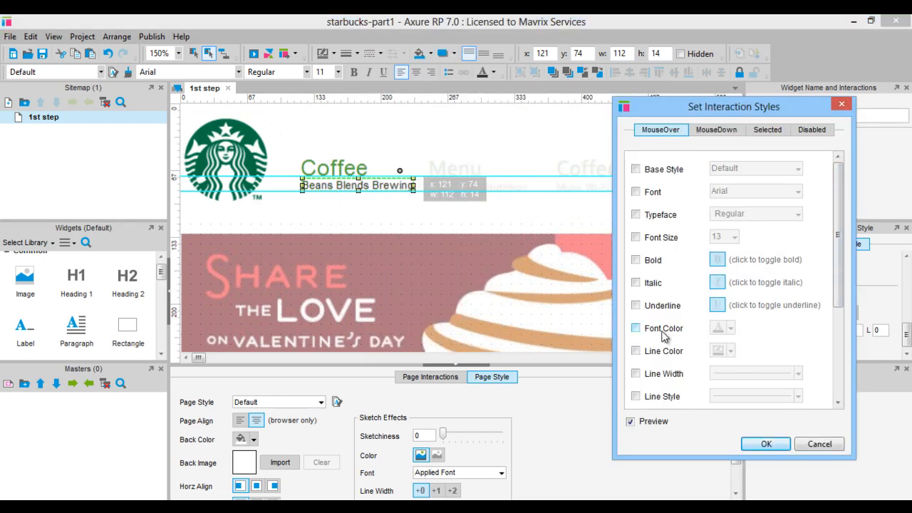
scroll(632, 331, down, 3)
click(635, 208)
click(718, 207)
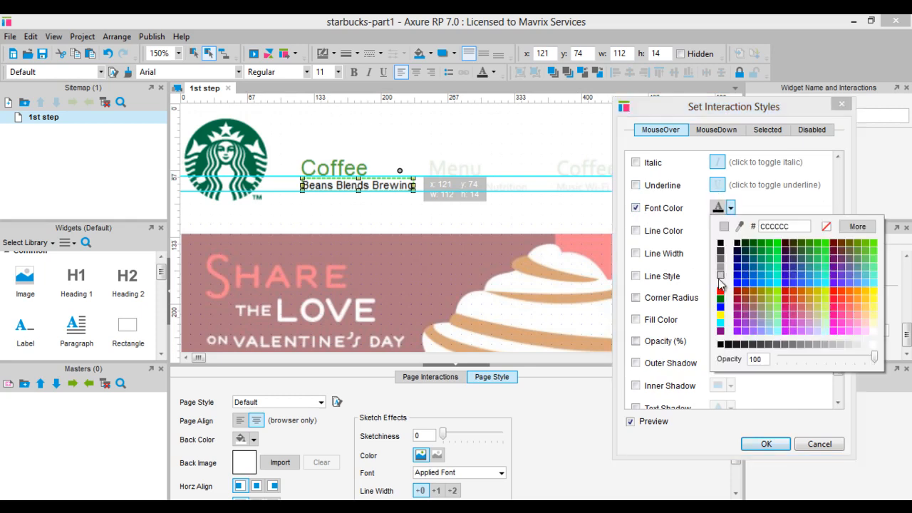
click(722, 287)
scroll(702, 308, up, 3)
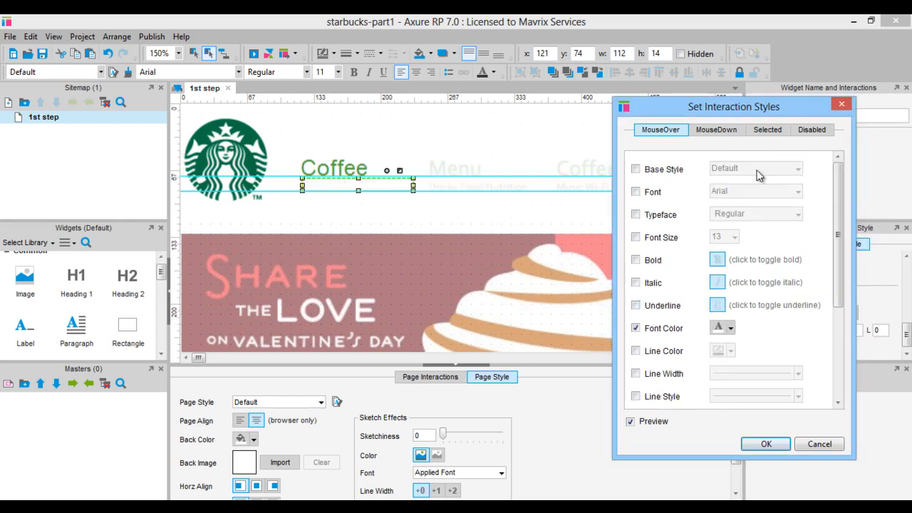
Give the Beans Blends Brewing label a white font color for its Selected state and apply the interaction styles.
click(768, 135)
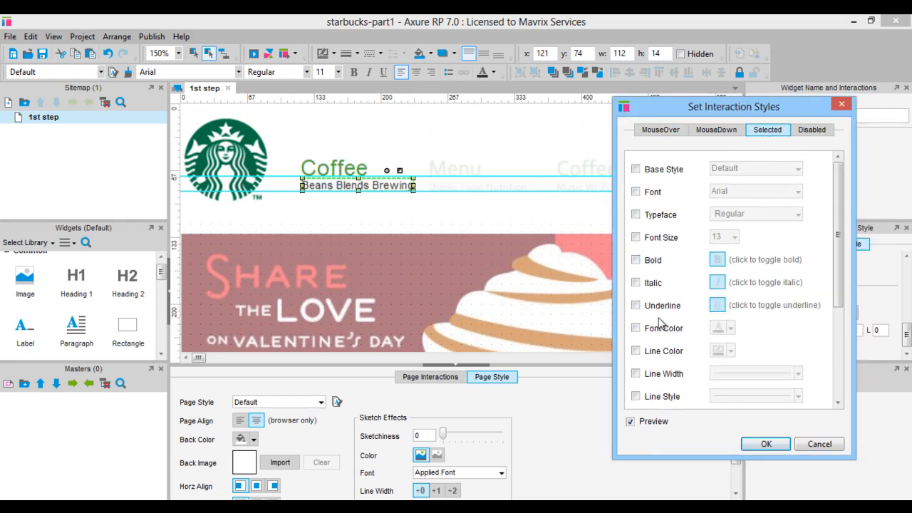
click(636, 329)
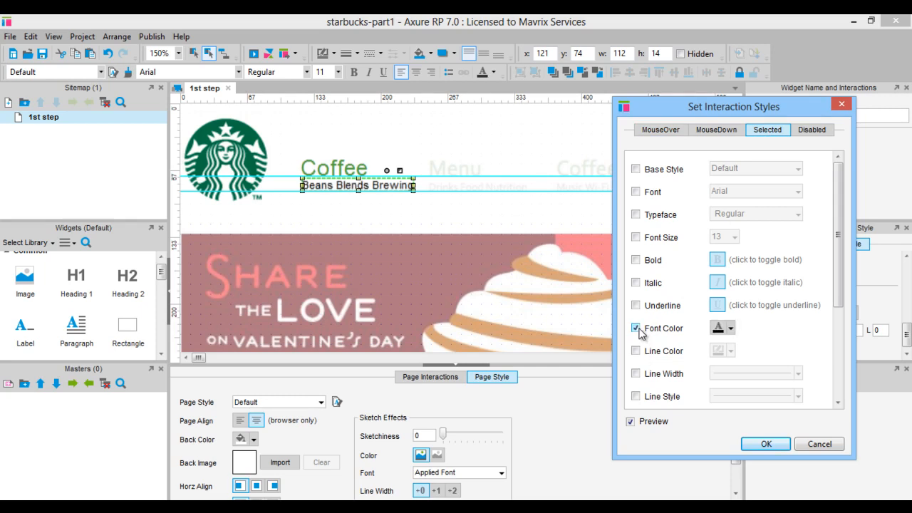
click(730, 329)
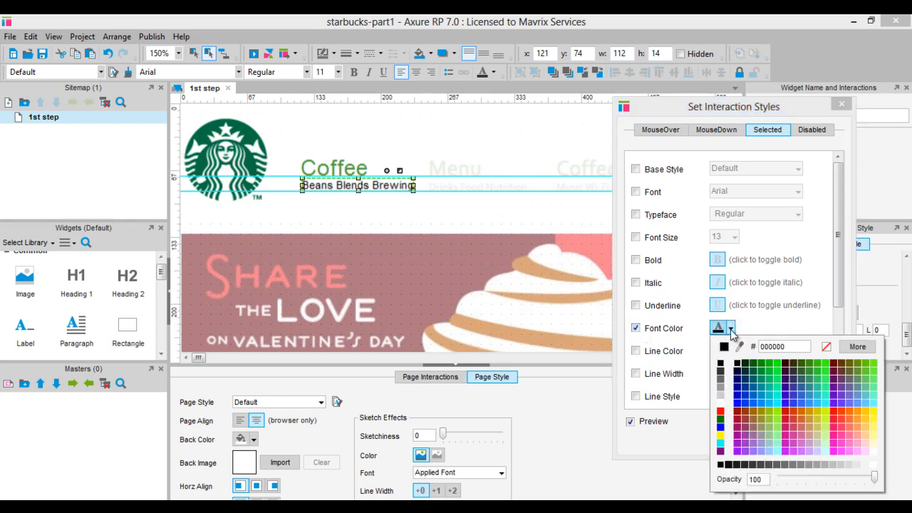
click(722, 405)
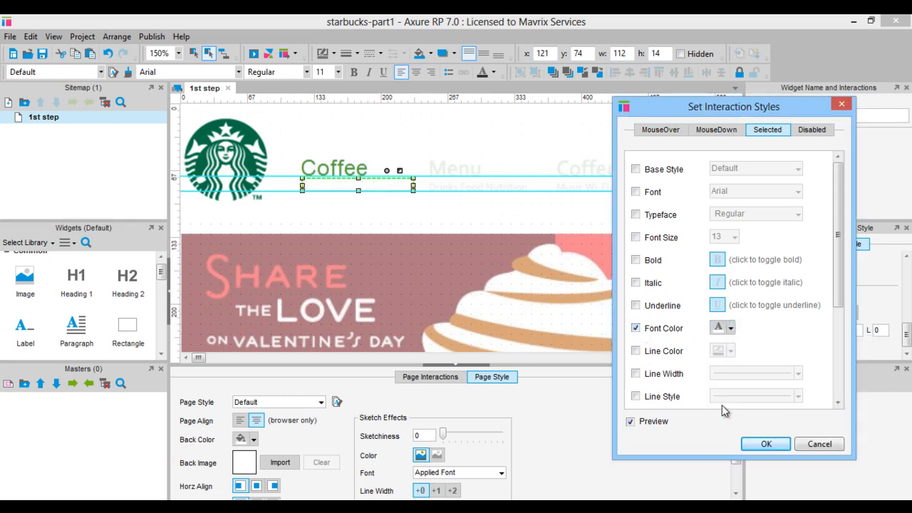
click(764, 445)
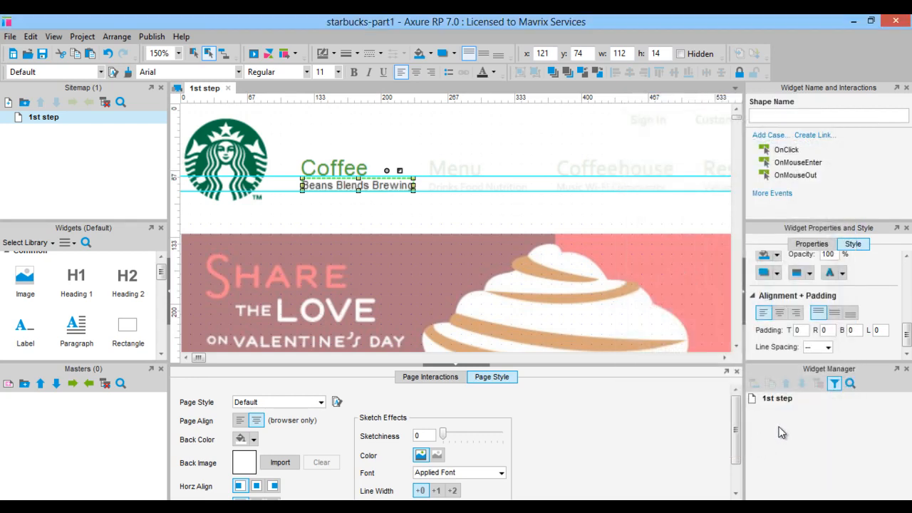
Name the subtitle label shape Beans Blends Brewing, matching its text.
click(381, 167)
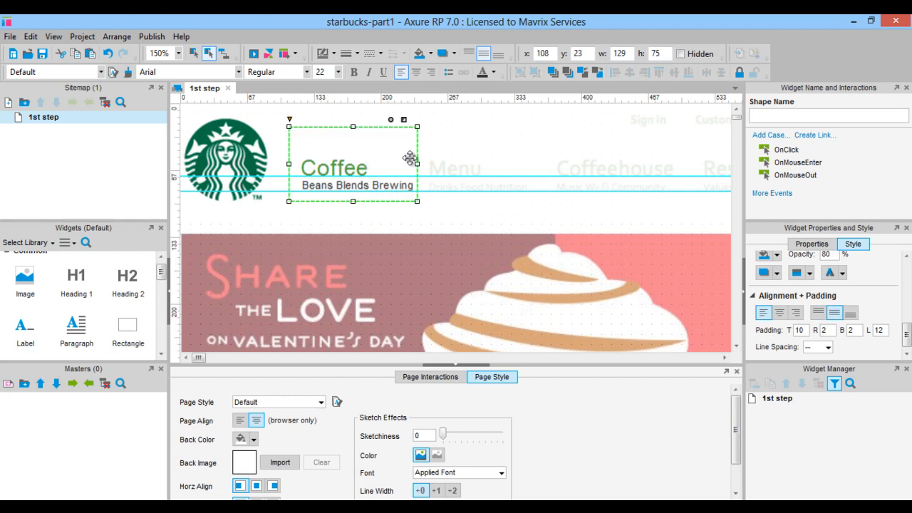
double_click(372, 185)
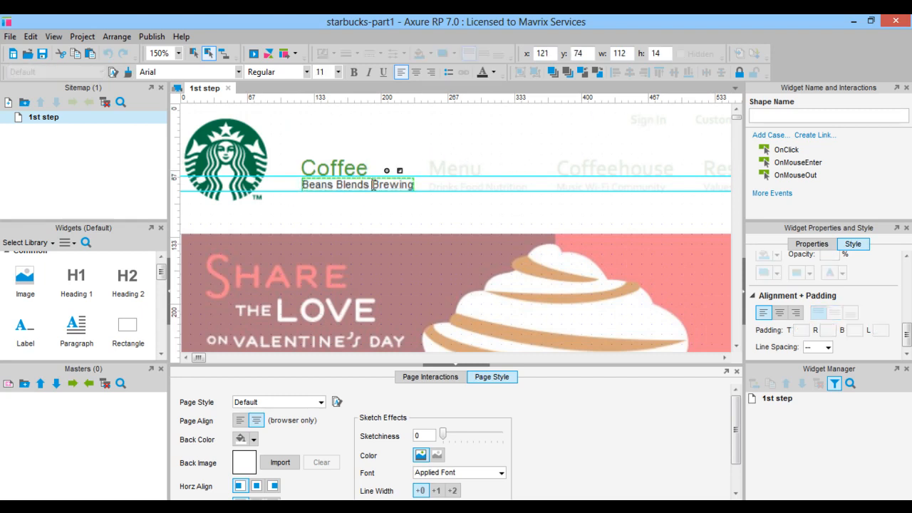
triple_click(372, 185)
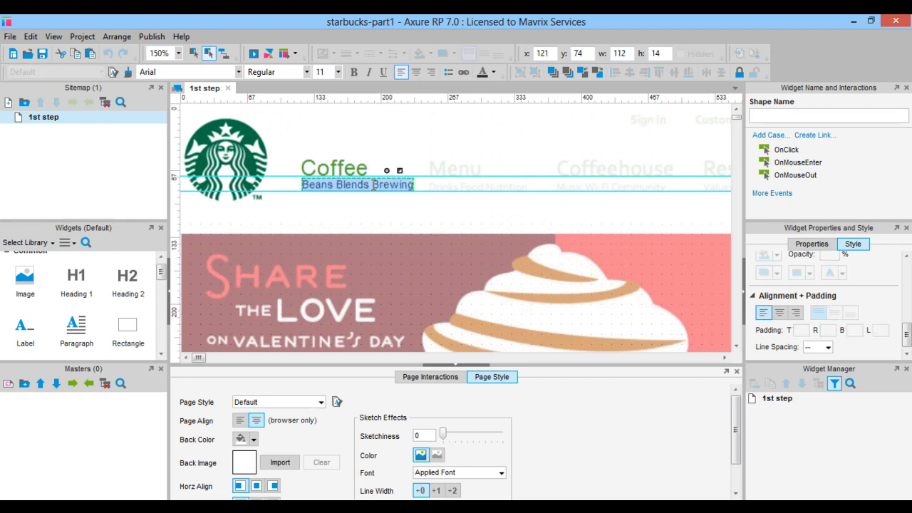
key(Escape)
Name the Coffee rectangle Coffee tab and check the shape name of the subtitle label.
click(315, 169)
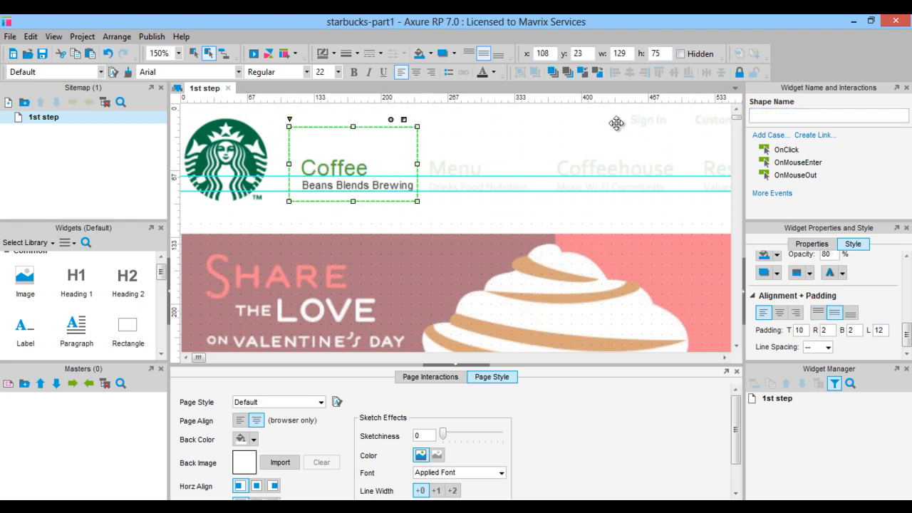
click(777, 116)
text(Coffee tab)
click(540, 154)
click(343, 174)
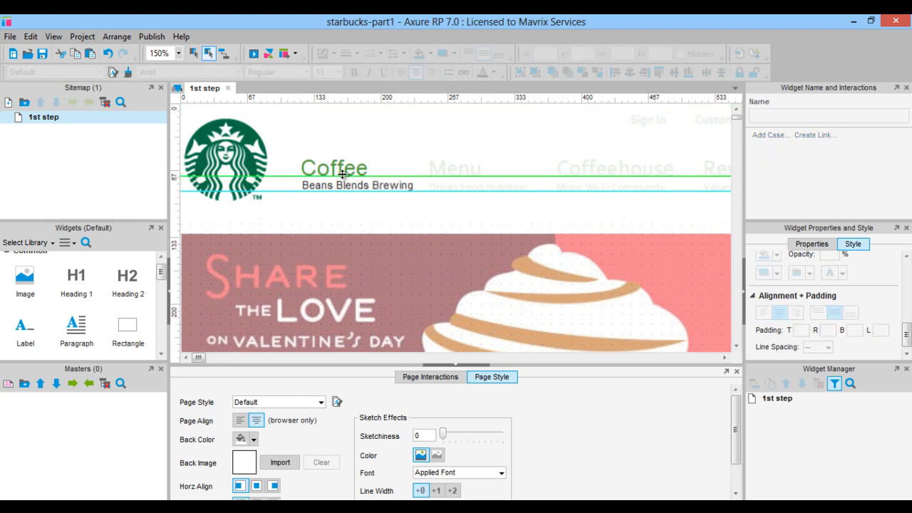
click(332, 186)
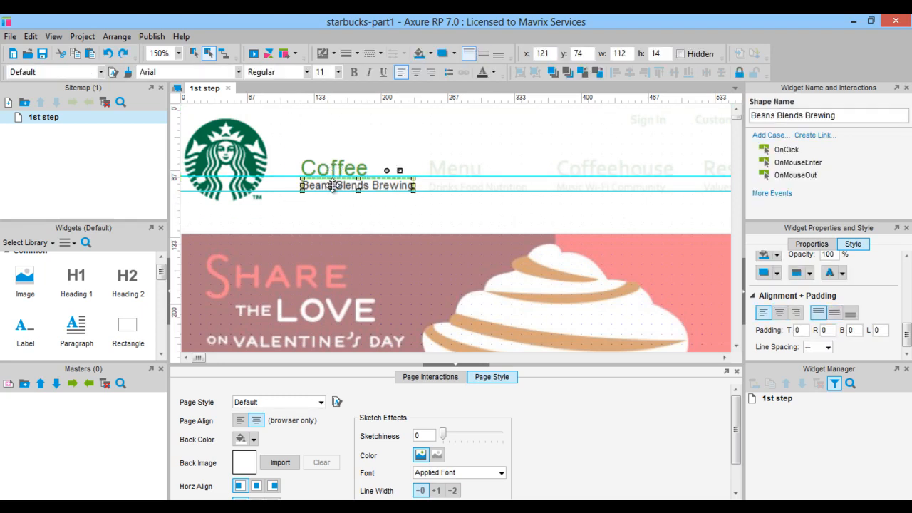
Add an OnMouseEnter case to Coffee tab that sets the Beans Blends Brewing shape's selected state to true.
click(332, 169)
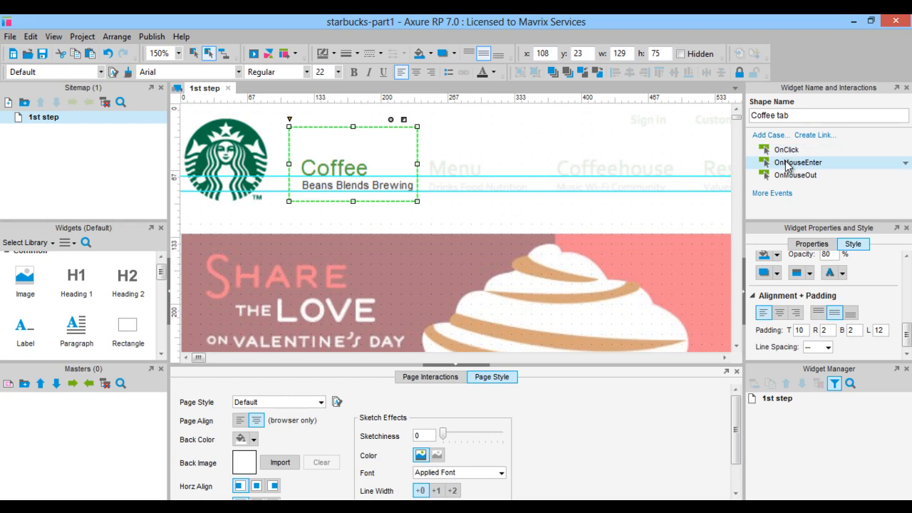
double_click(782, 165)
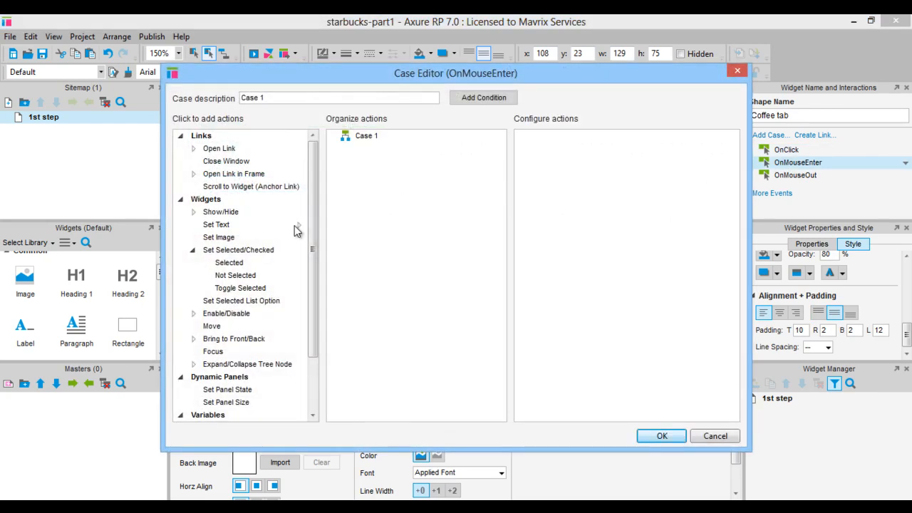
click(229, 264)
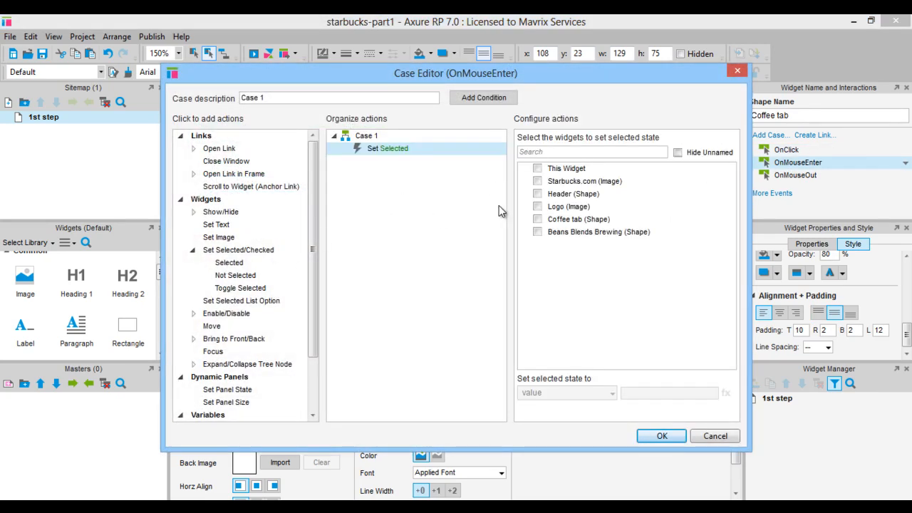
click(538, 232)
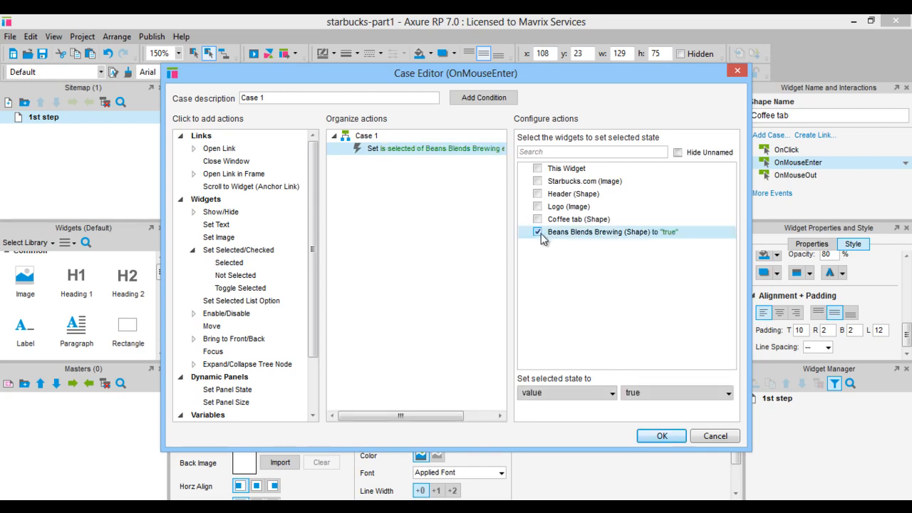
click(662, 436)
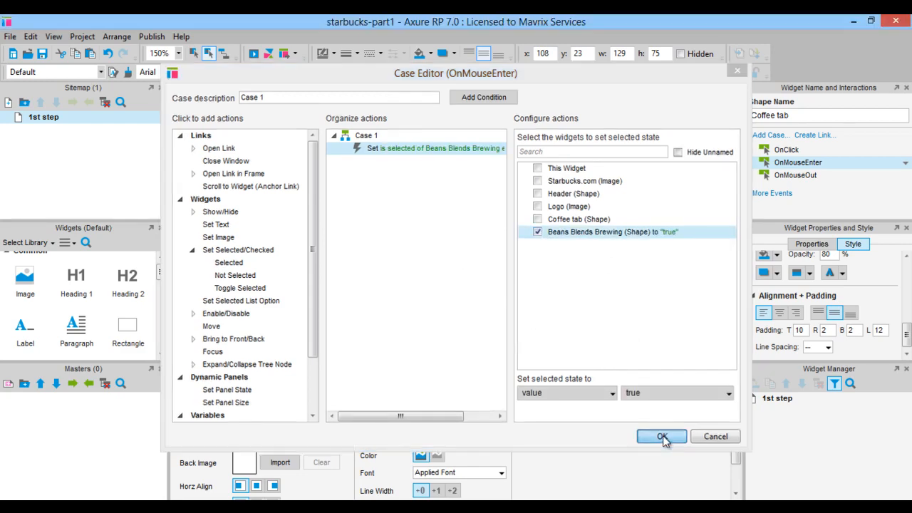
Add an OnMouseOut case to Coffee tab that sets the Beans Blends Brewing shape's selected state to false.
double_click(796, 202)
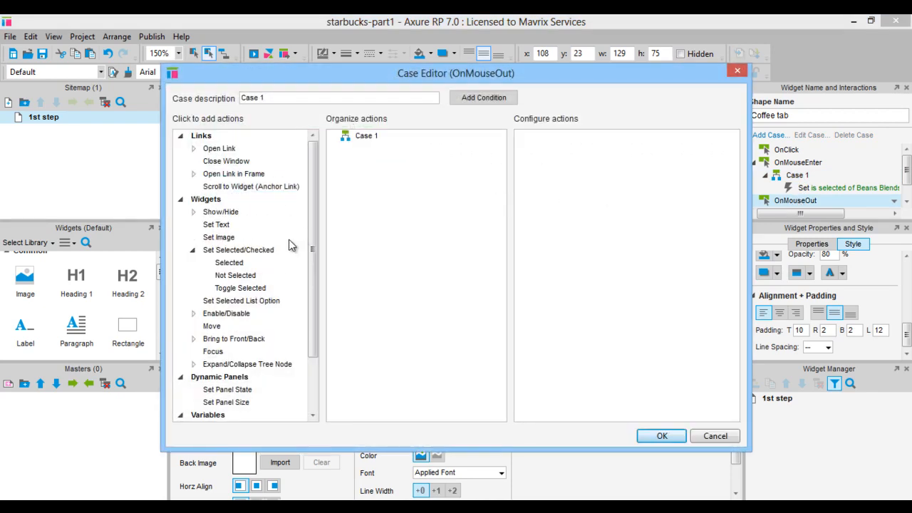
click(225, 276)
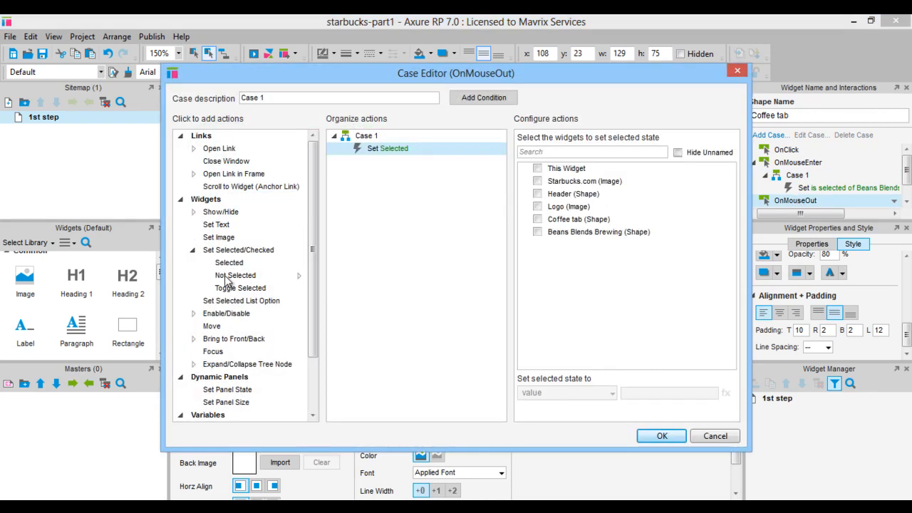
click(538, 232)
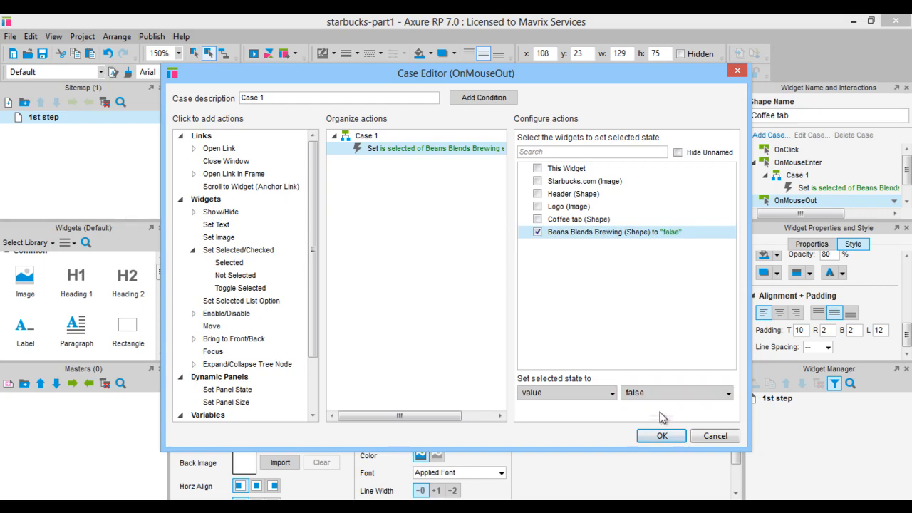
click(661, 435)
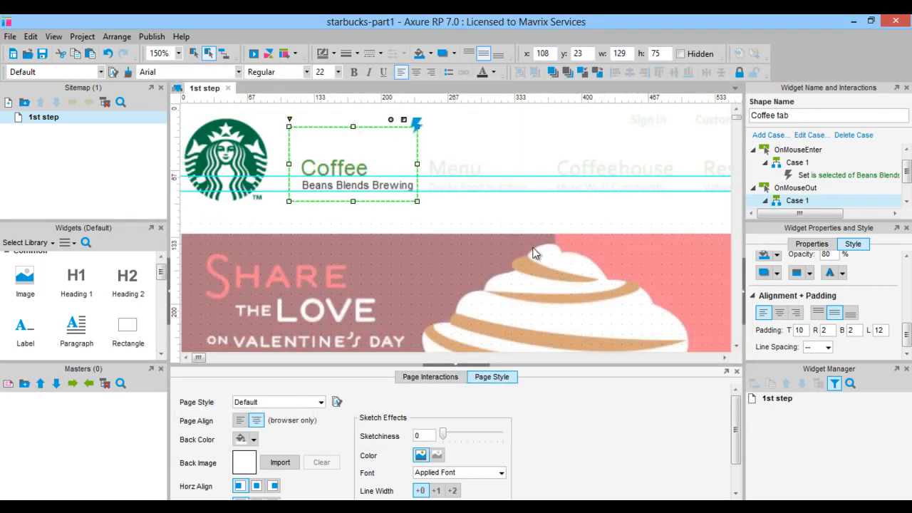
Preview the prototype in the browser, check the Coffee tab's hover effect together with its subtitle, and return to Axure RP.
click(163, 36)
click(163, 49)
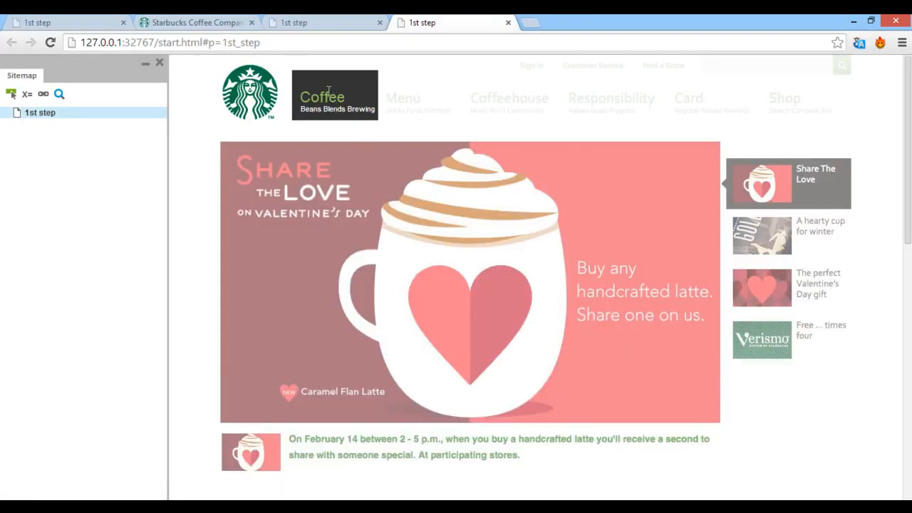
key(alt+Tab)
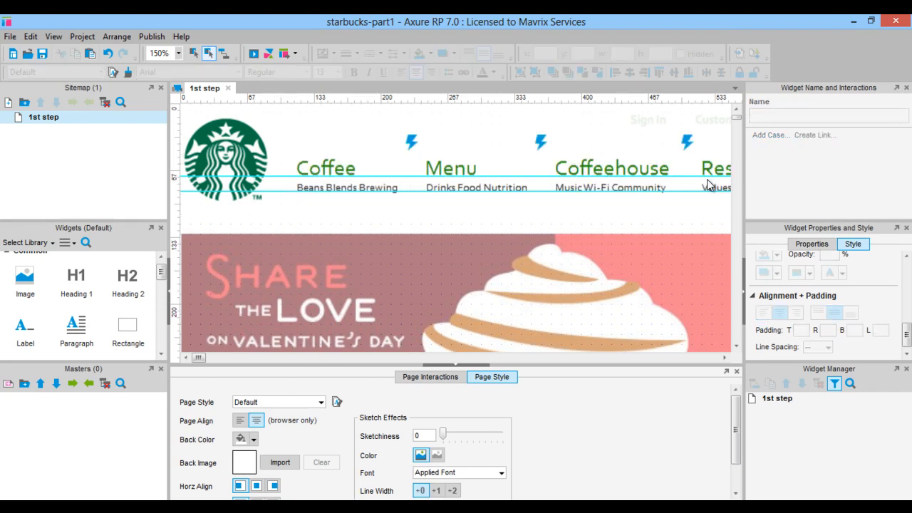
Preview the page with all six header menu items in the browser and test the hover effect on Coffee, Menu and Responsibility.
scroll(707, 185, down, 2)
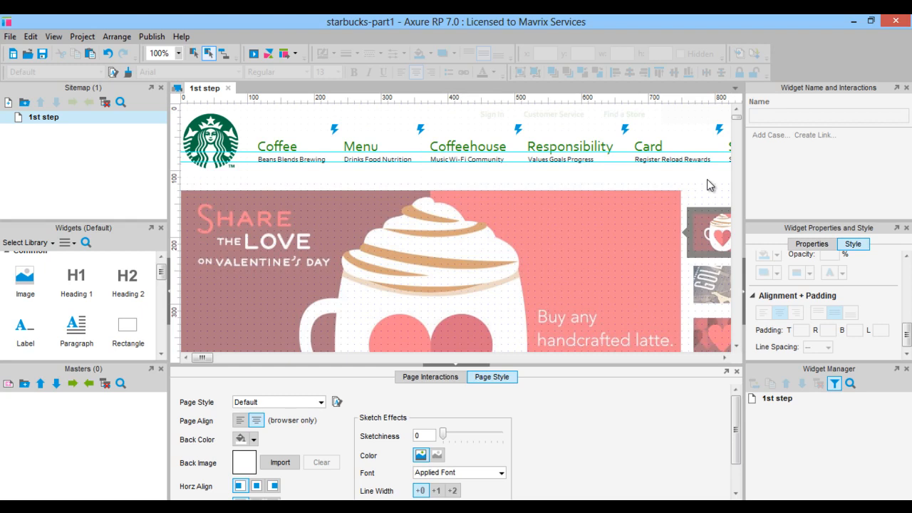
click(152, 37)
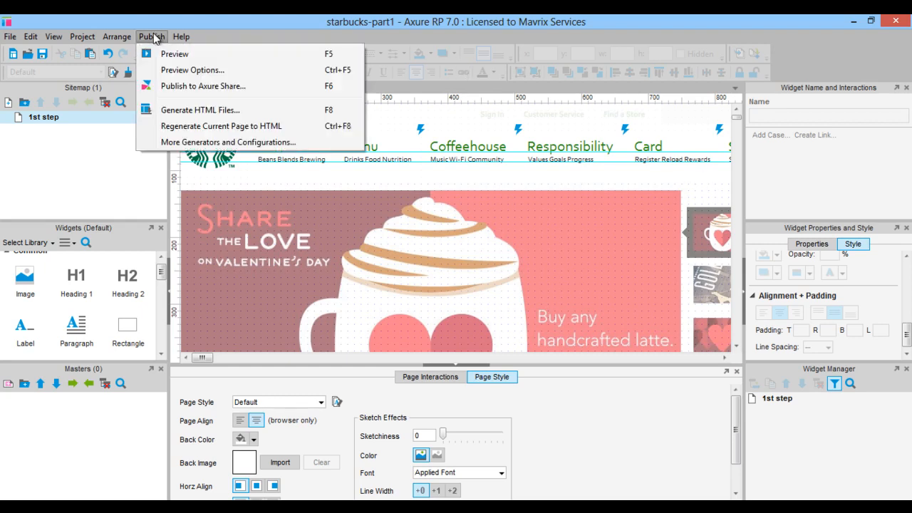
click(165, 54)
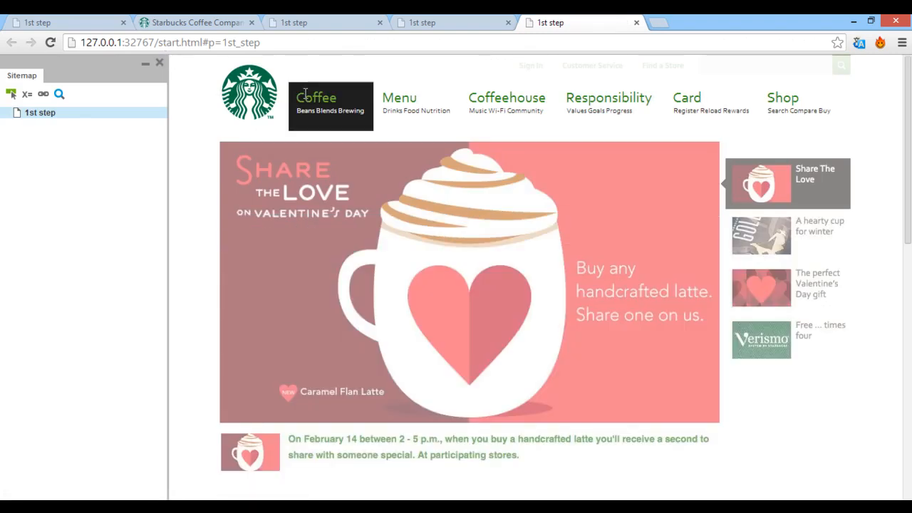
double_click(396, 97)
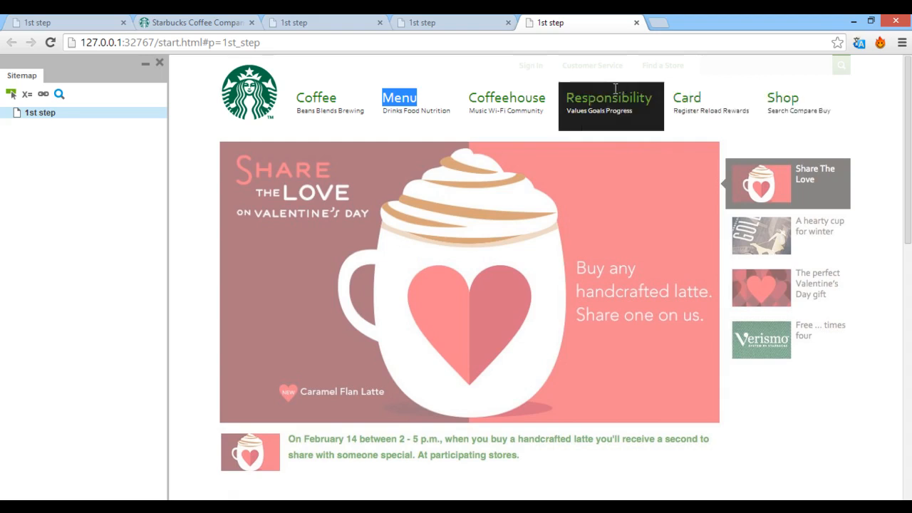
click(181, 130)
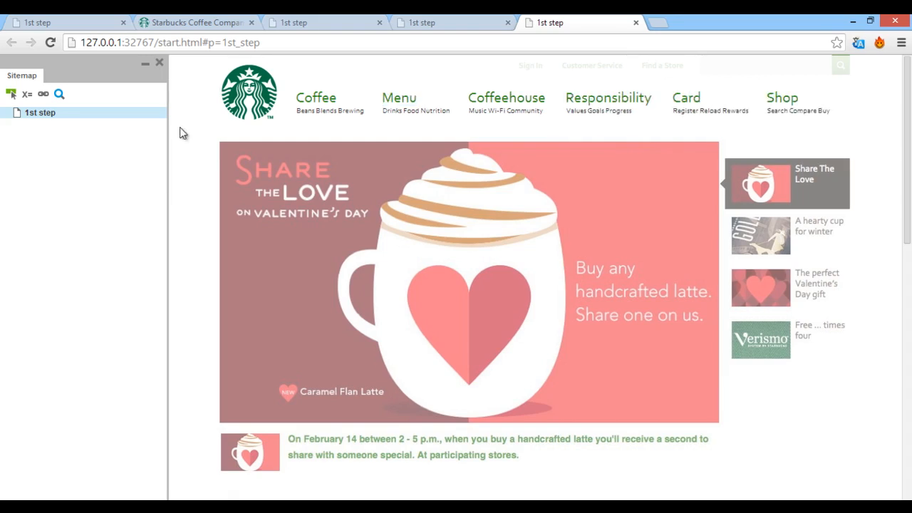